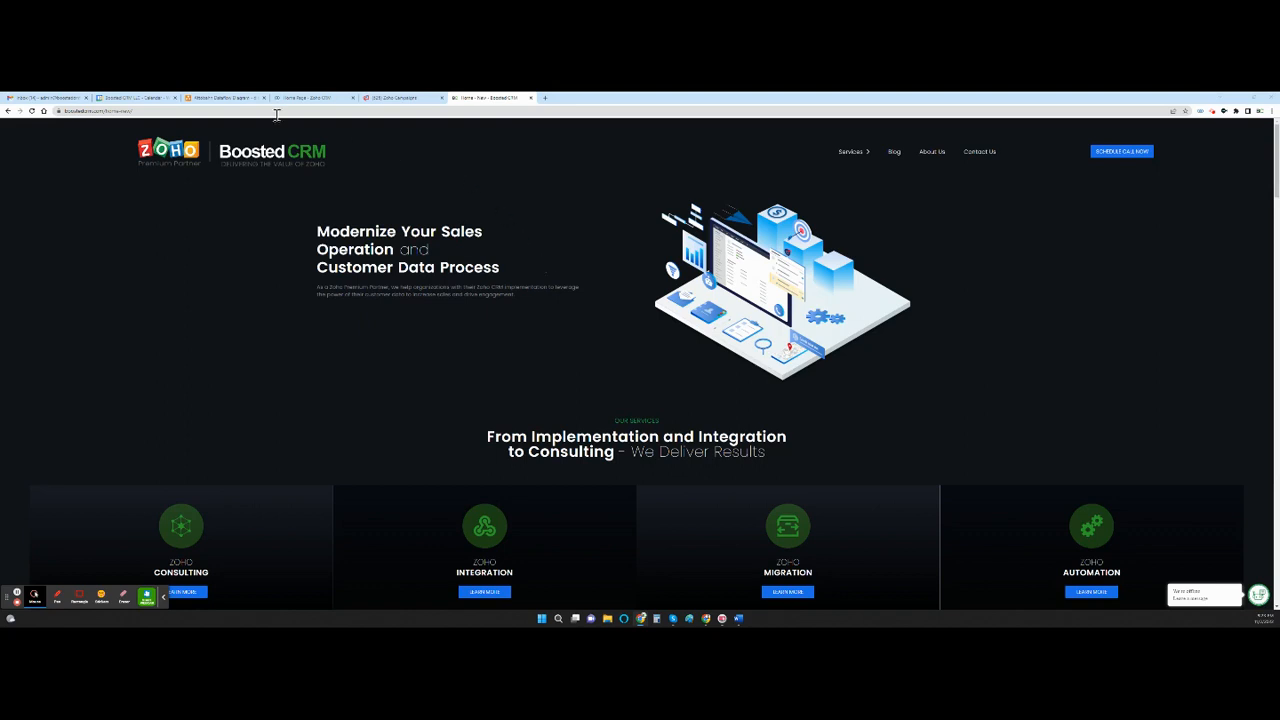
# - Switch to the Attobahn Dataflow Diagram and examine its CRM part from Leads through Accounts to Work Orders
pyautogui.click(229, 99)
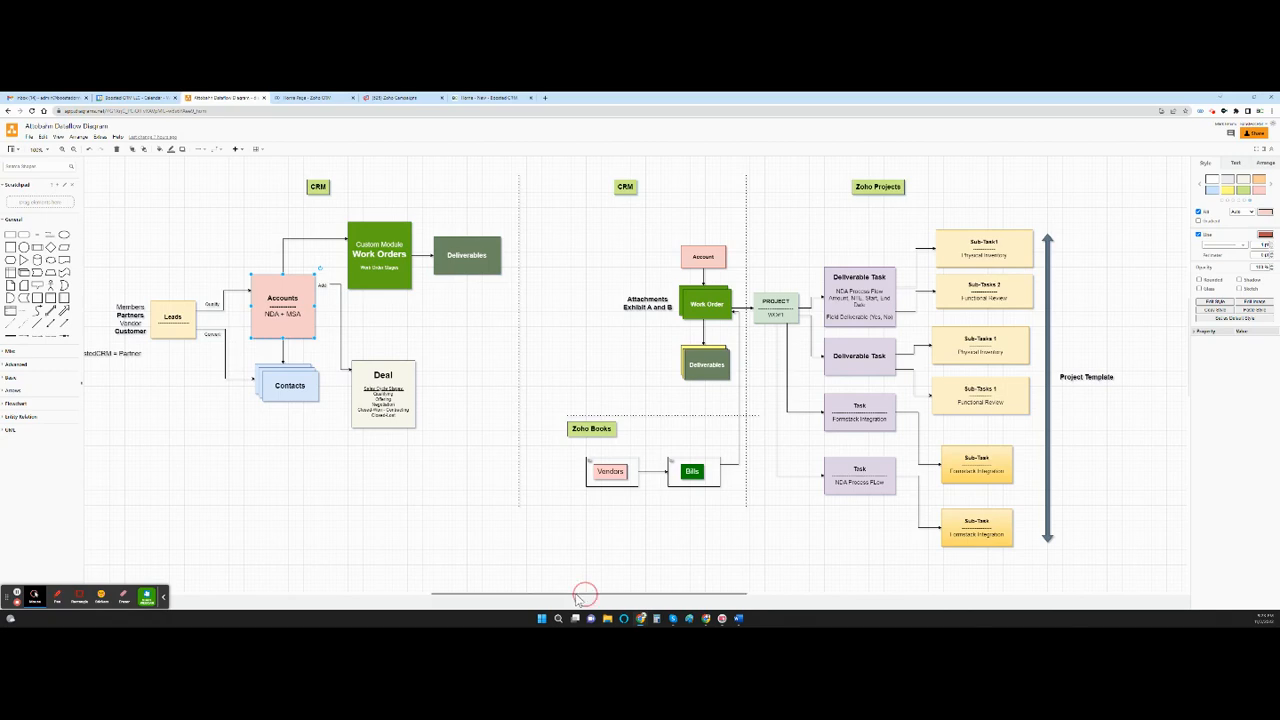
pyautogui.moveTo(586, 597); pyautogui.dragTo(566, 597)
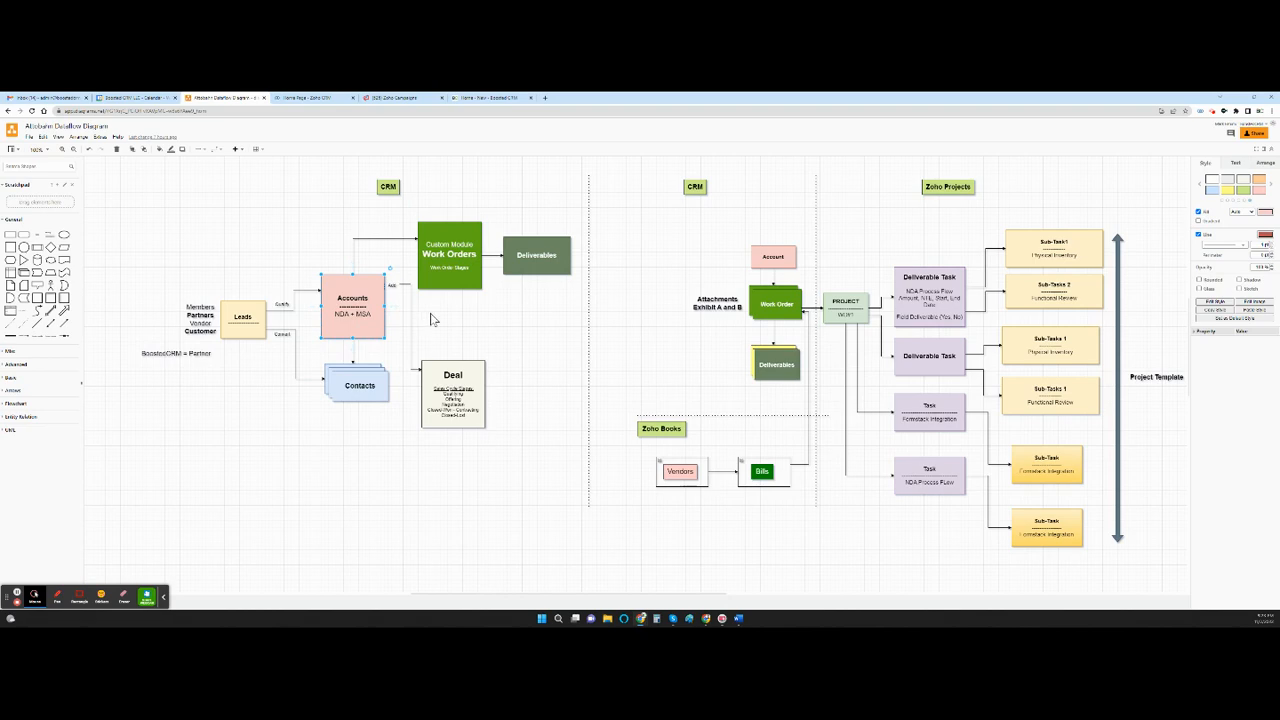
# - Show the Gmail inbox beside Zoho CRM and open the Boosted CRM 600 V2 account record
pyautogui.click(1253, 97)
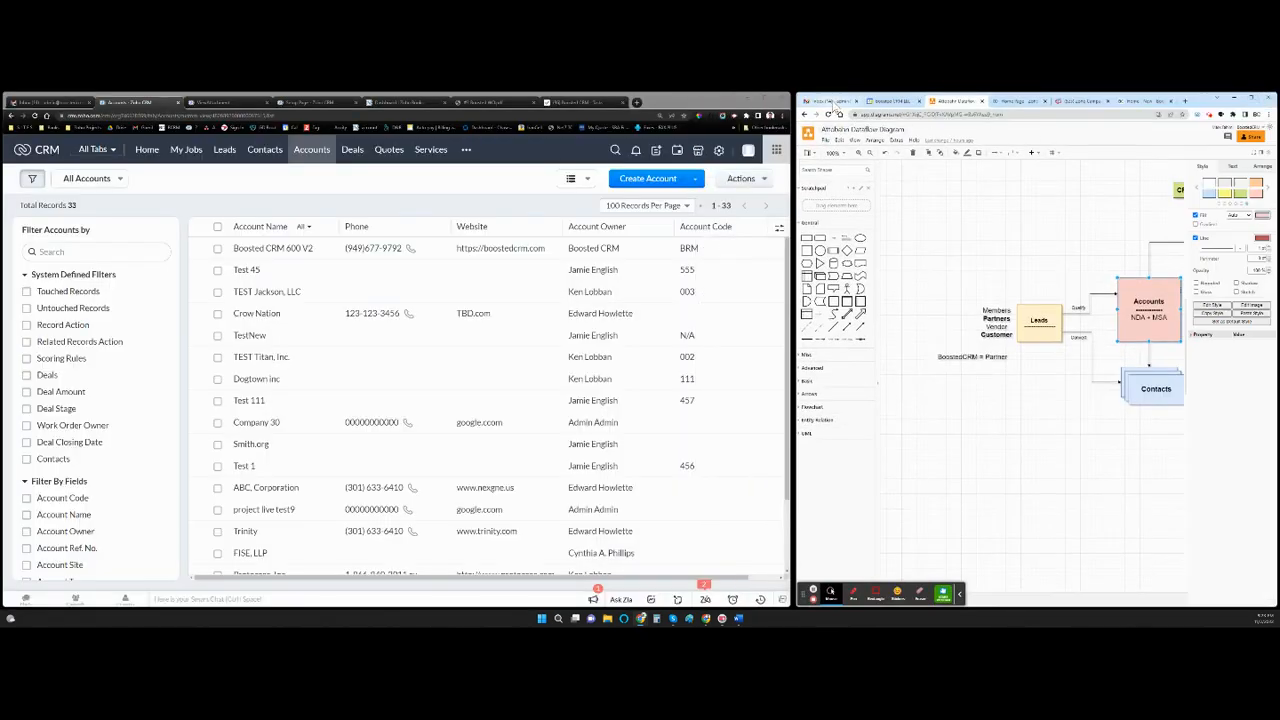
pyautogui.click(830, 101)
pyautogui.click(281, 253)
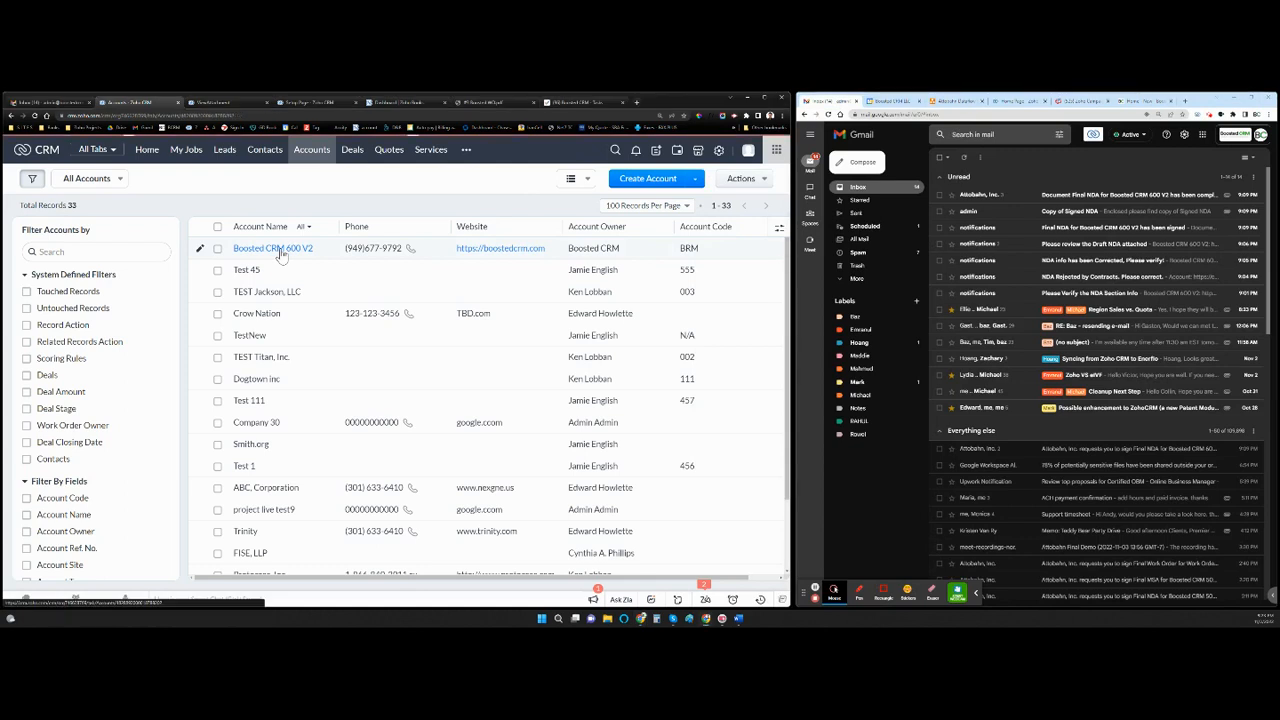
pyautogui.click(281, 253)
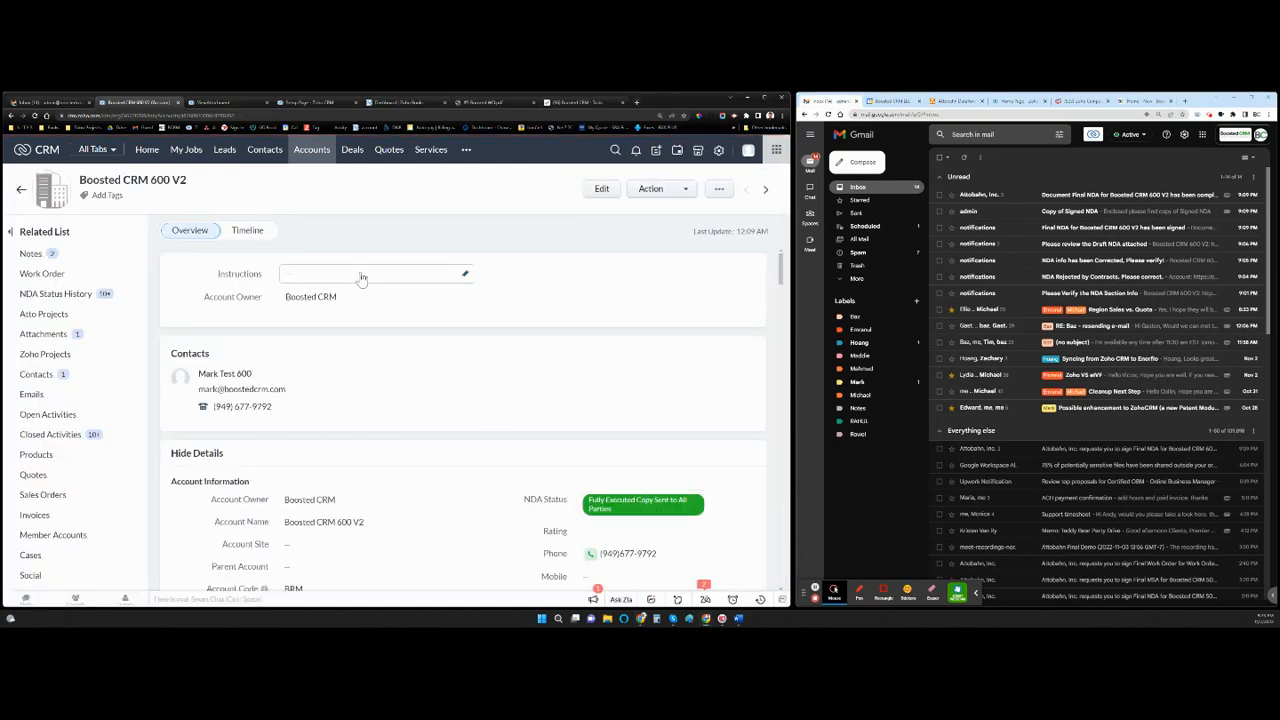
# - Request an MSA for the account and start the "Collect MSA info and send to Compliance" transition
pyautogui.click(651, 189)
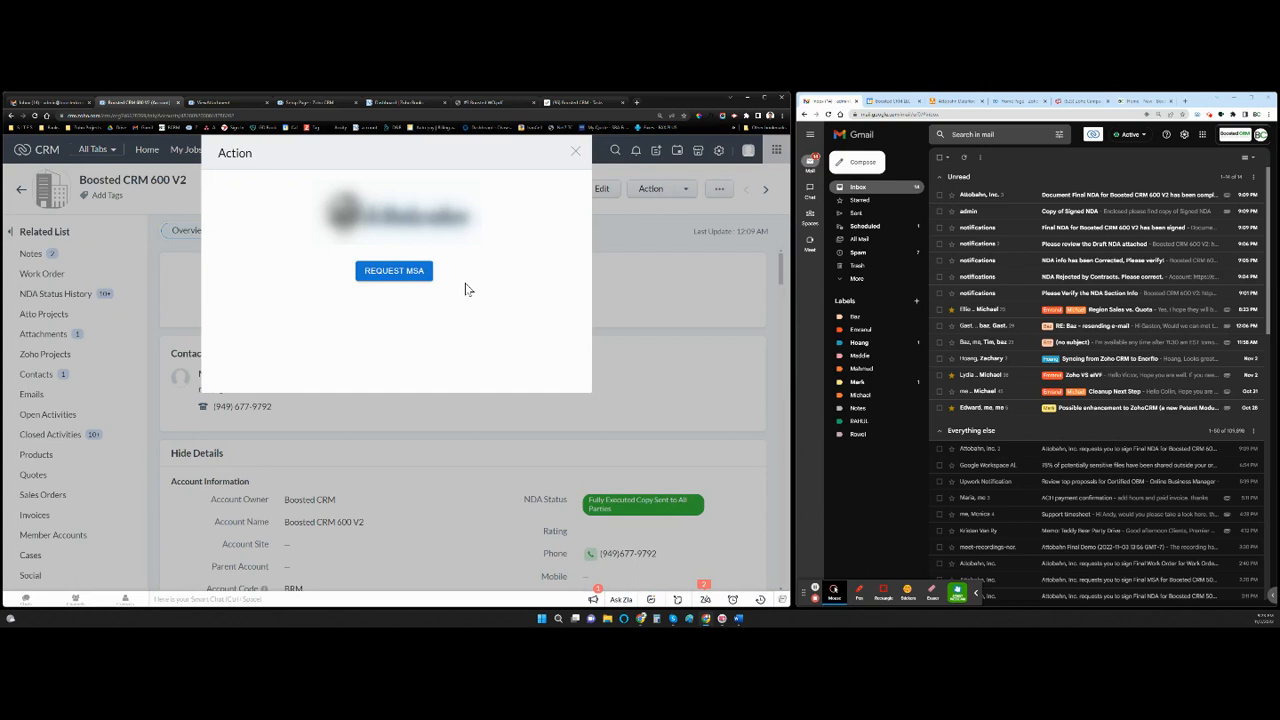
pyautogui.click(395, 273)
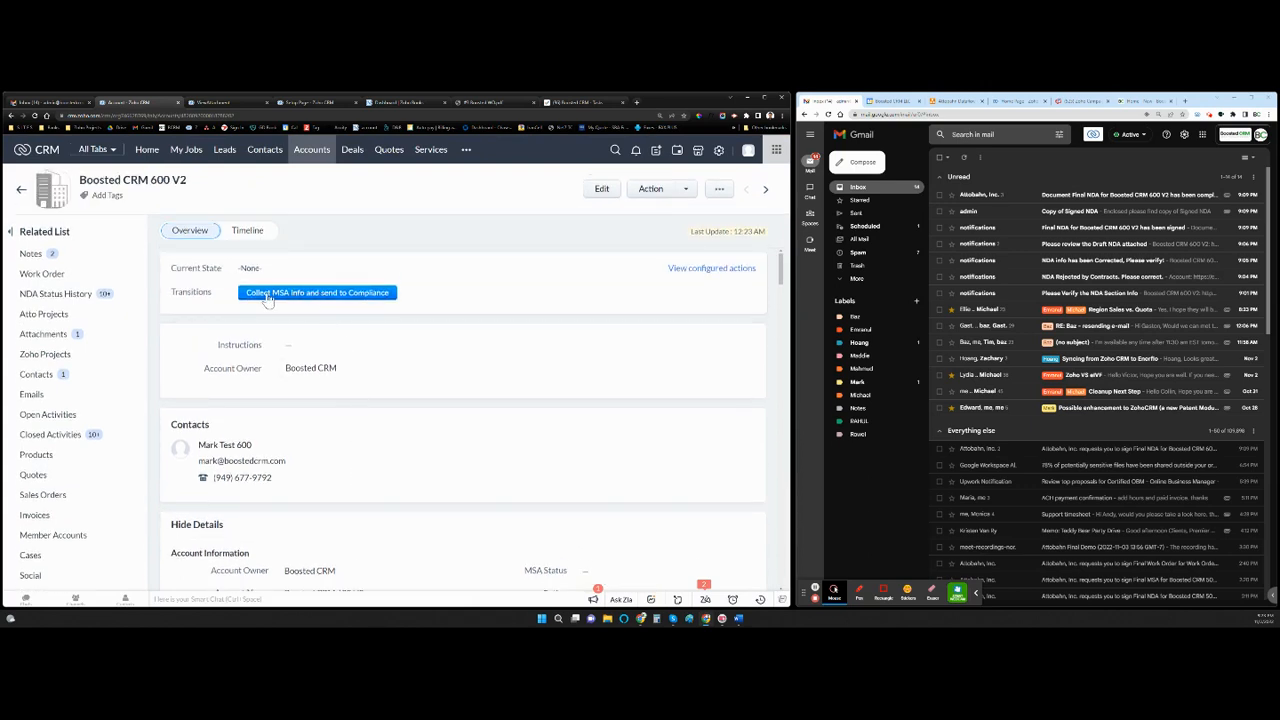
pyautogui.click(363, 300)
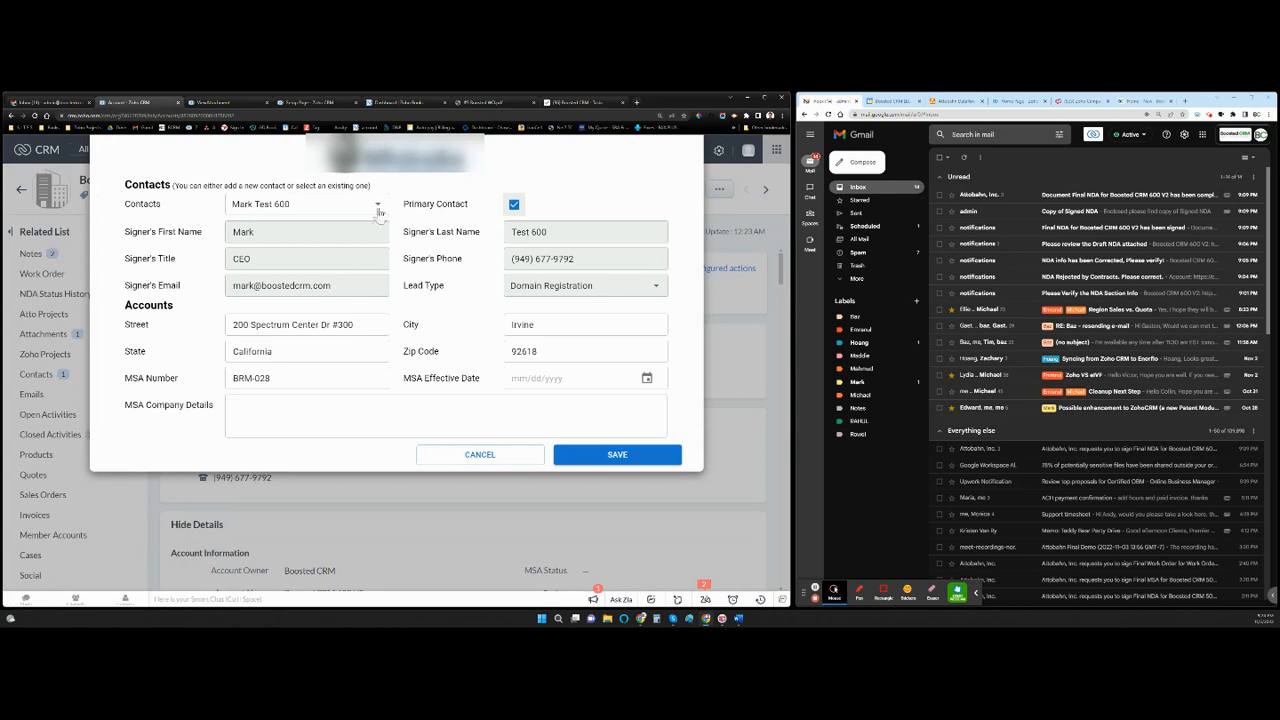
pyautogui.click(376, 207)
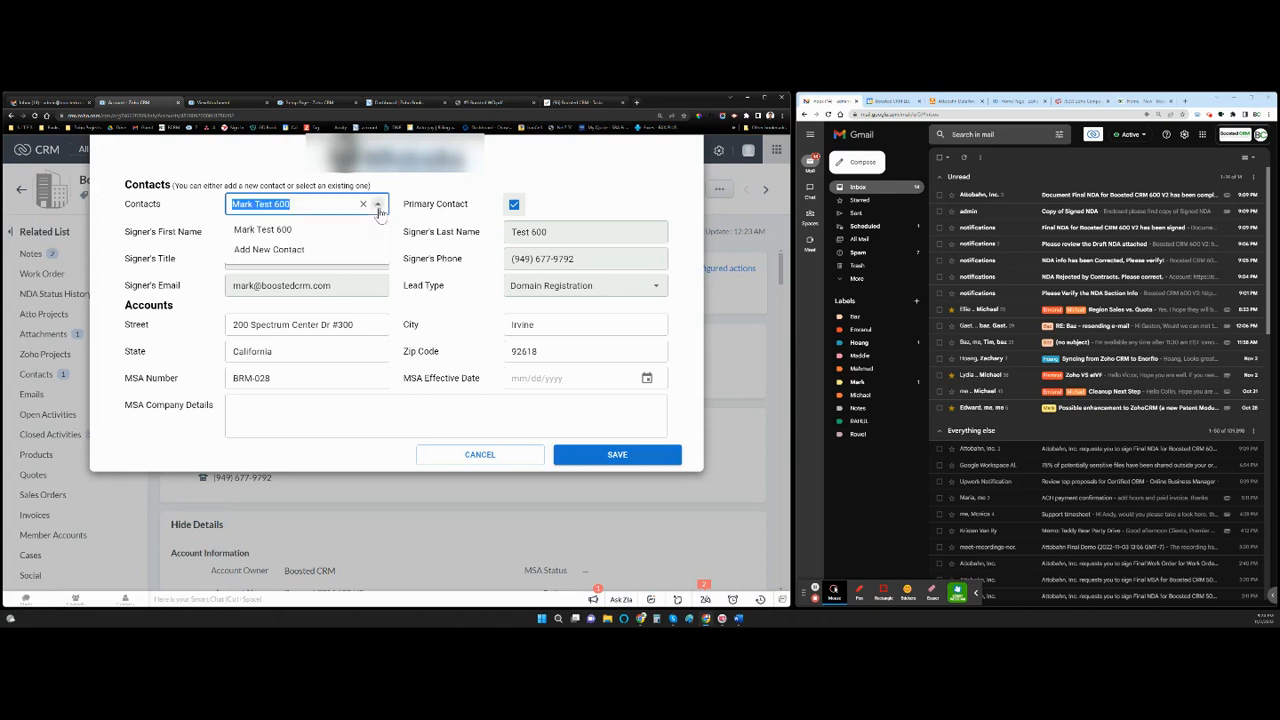
pyautogui.click(287, 251)
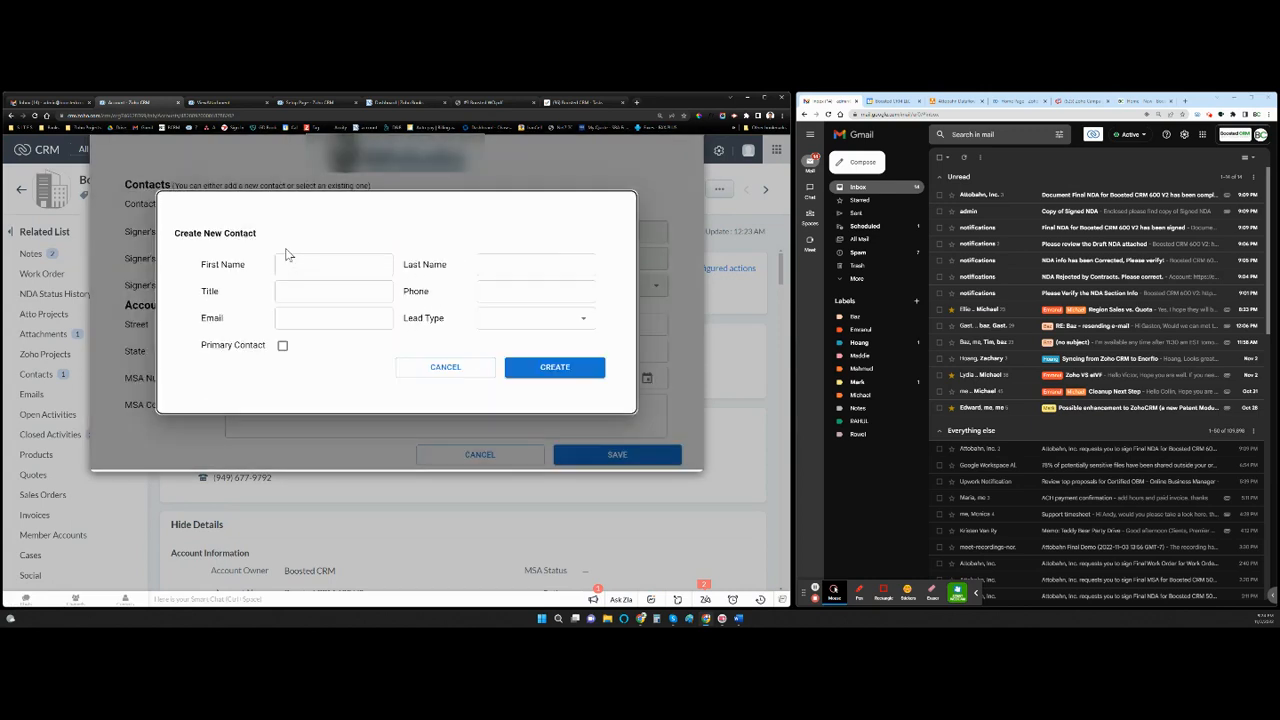
pyautogui.click(446, 369)
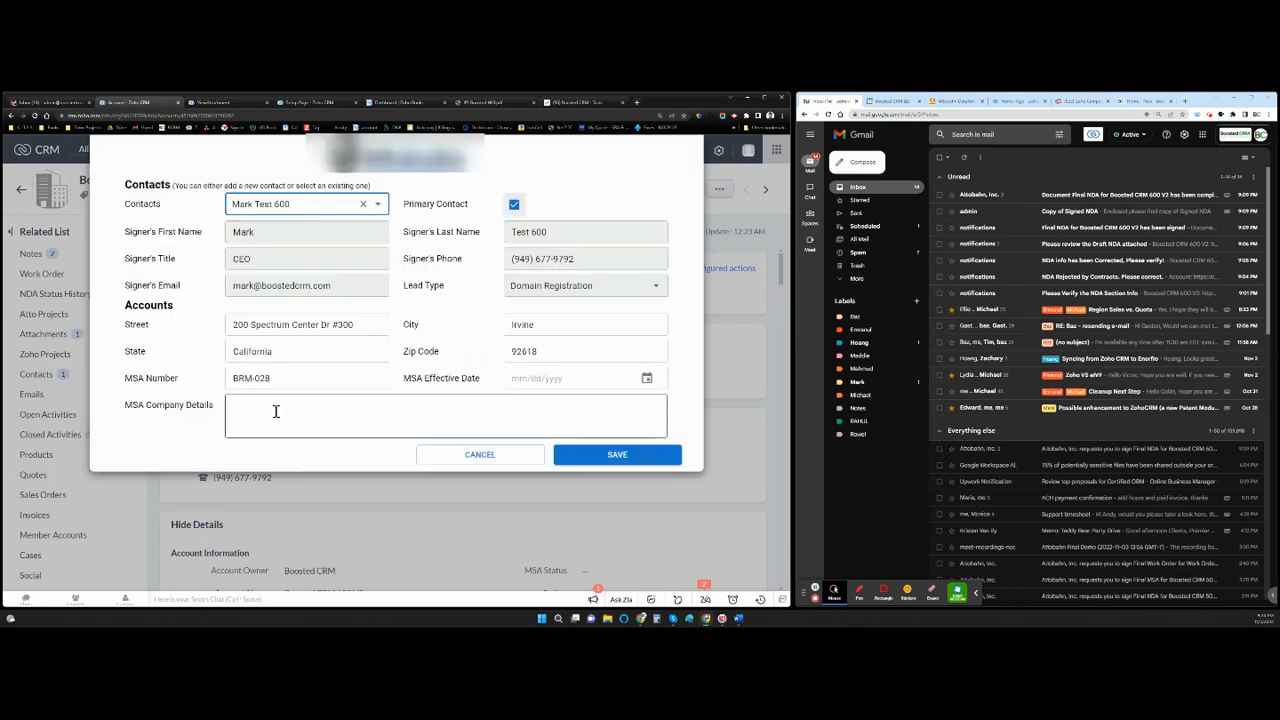
# - Fill in the MSA Company Details field with the text "MSA Company Details"
pyautogui.moveTo(216, 408); pyautogui.dragTo(127, 416)
pyautogui.hotkey('ctrl', 'c')
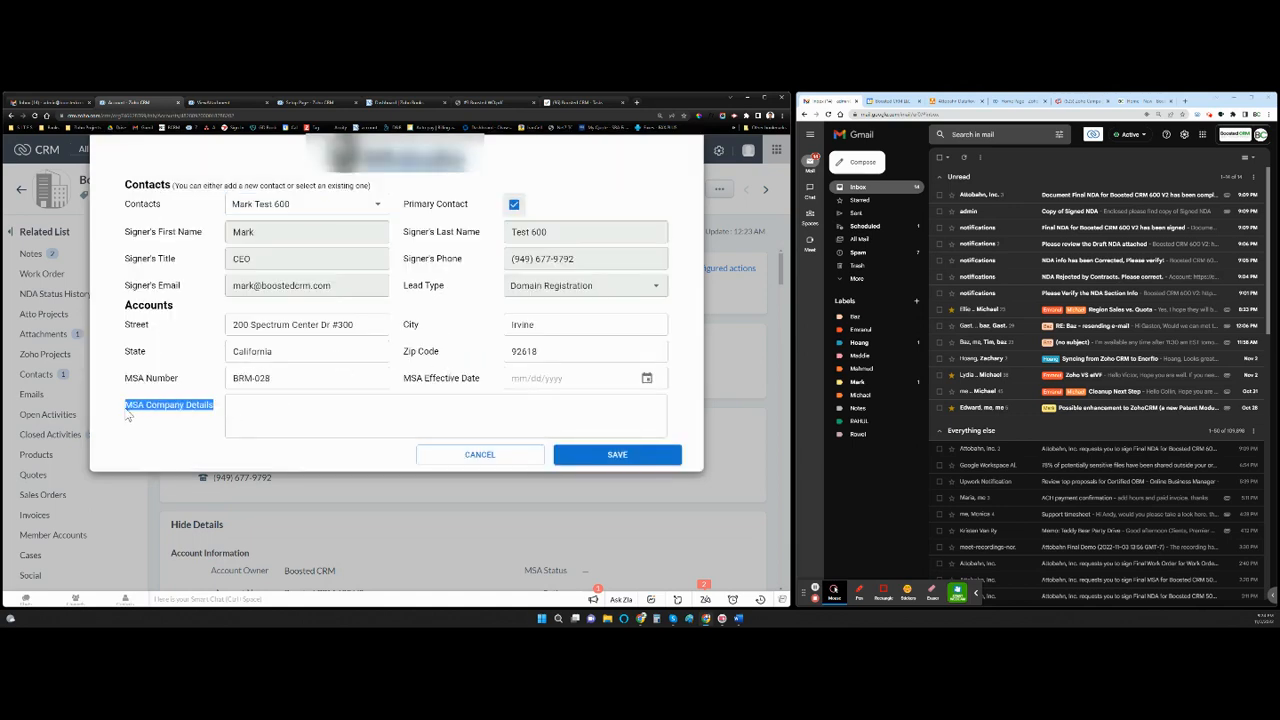
pyautogui.click(262, 416)
pyautogui.hotkey('ctrl', 'v')
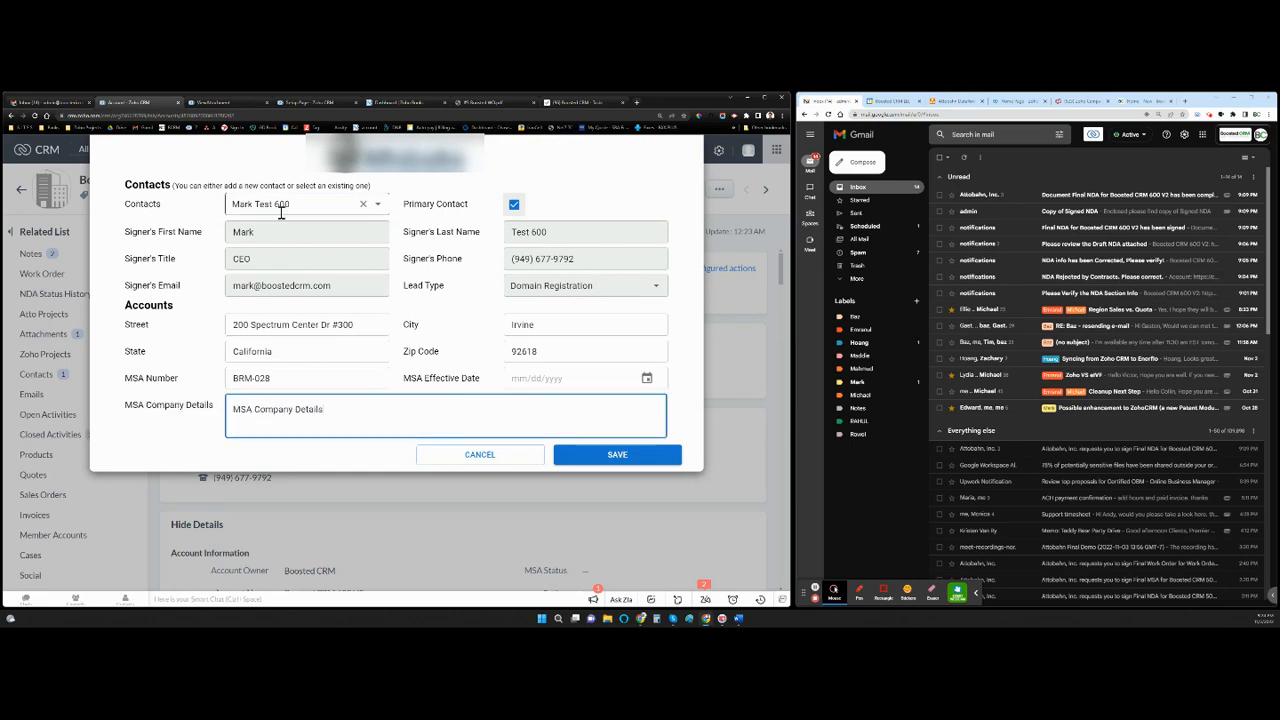
# - Set the MSA Effective Date to 11/15/2022 and save the MSA information for compliance review
pyautogui.click(527, 378)
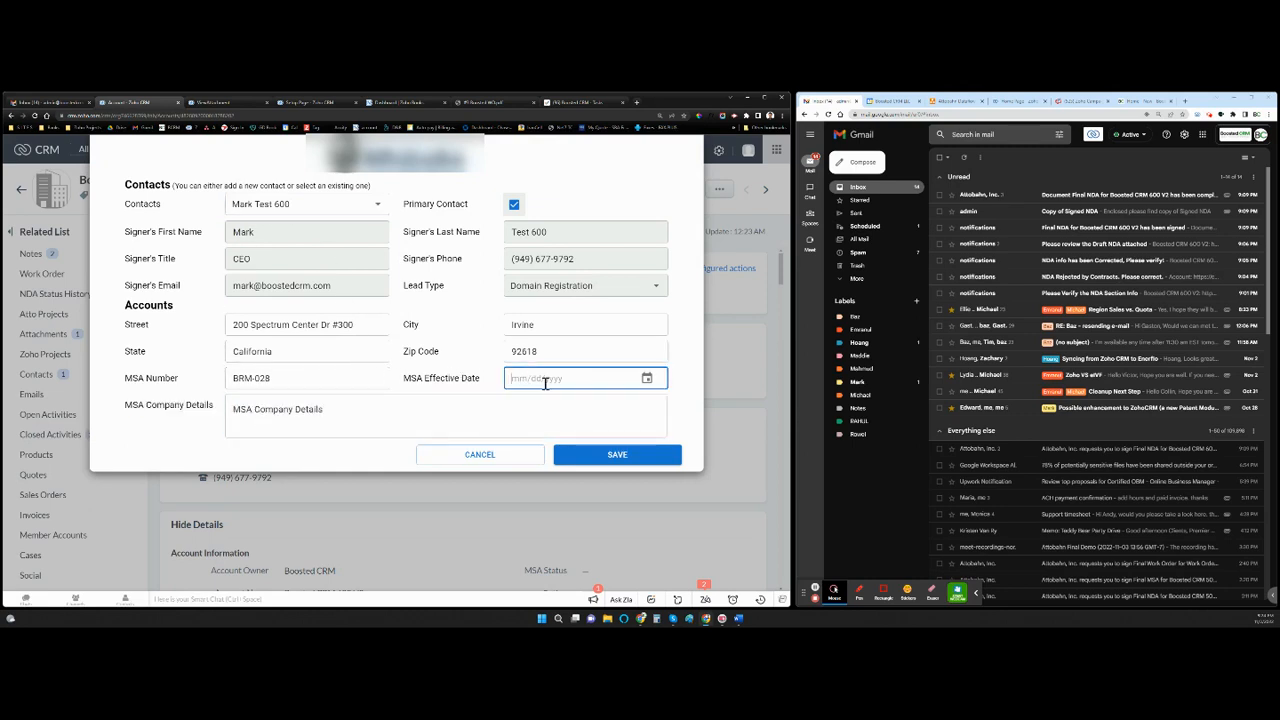
pyautogui.click(646, 380)
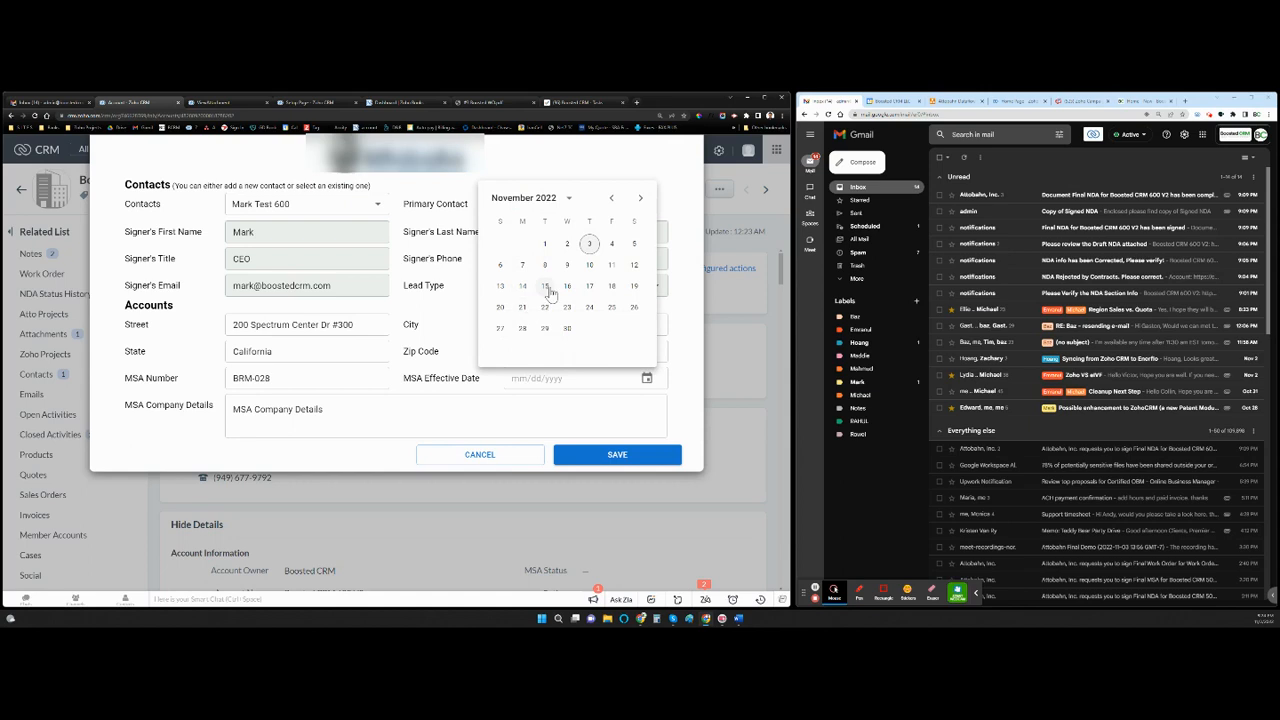
pyautogui.click(548, 288)
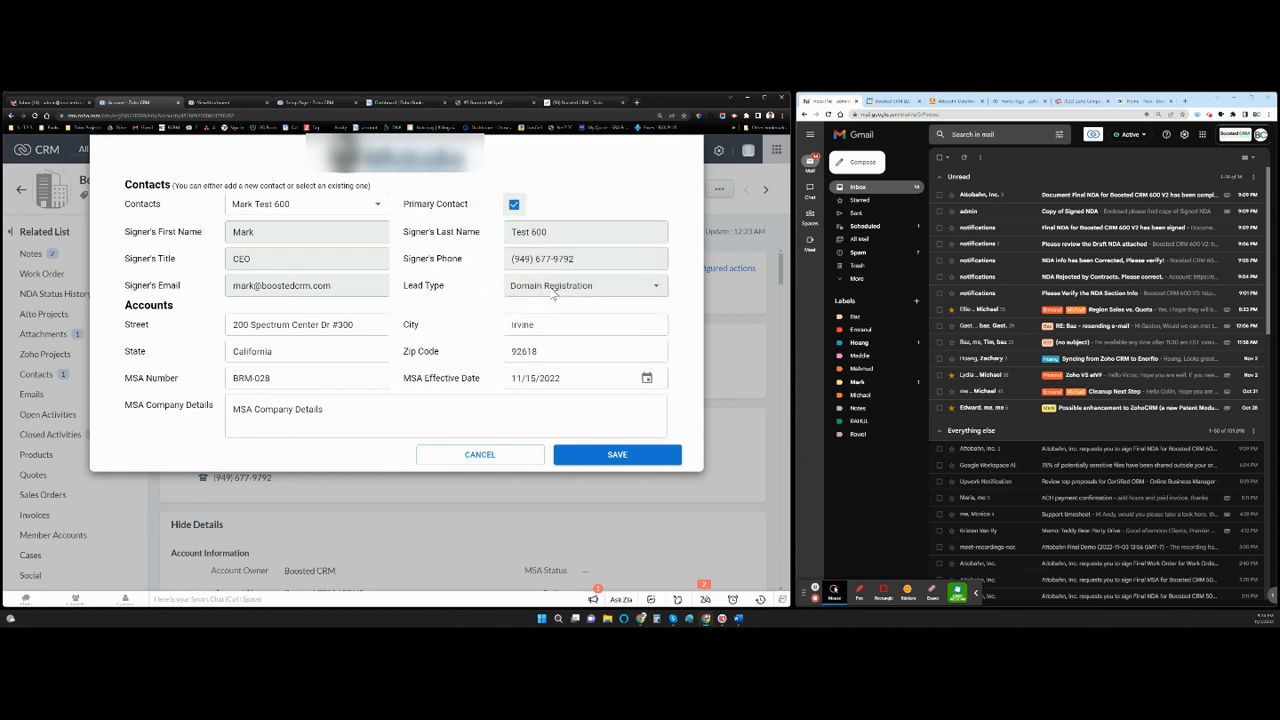
pyautogui.click(618, 456)
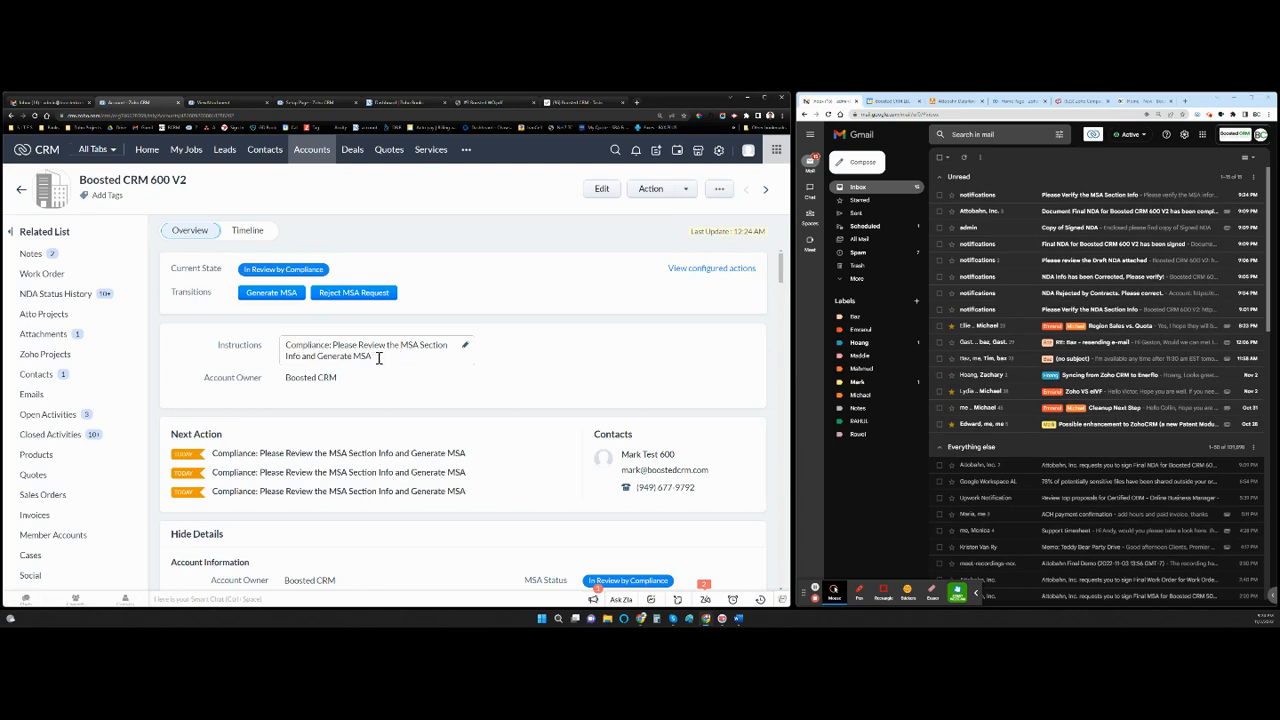
# - Review the account's MSA Section as Compliance and generate the MSA
pyautogui.scroll(-5, 454, 398)
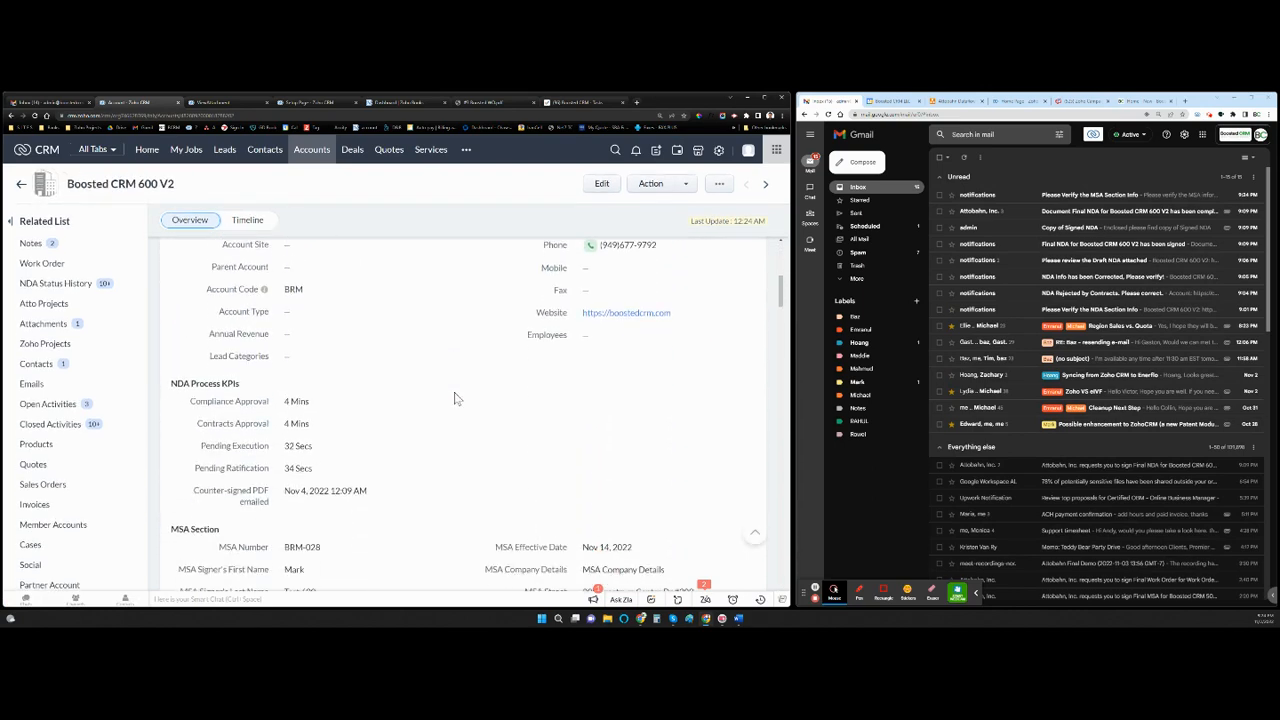
pyautogui.scroll(-2, 337, 400)
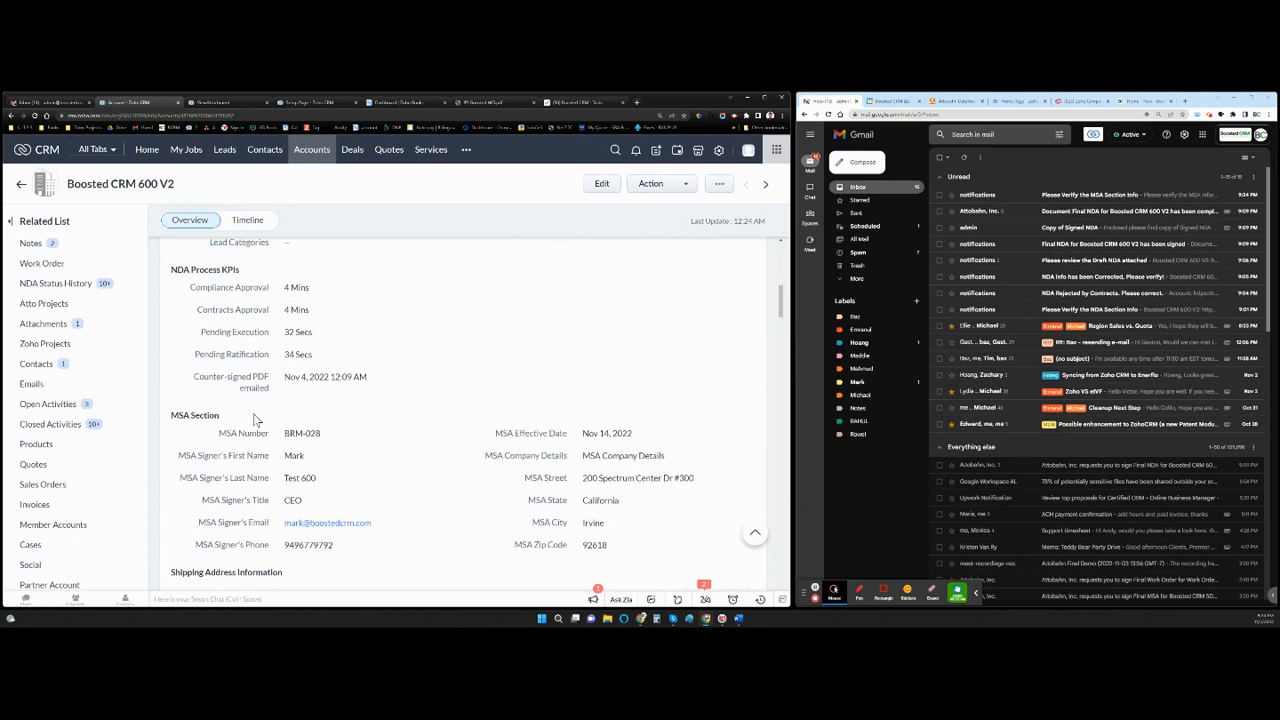
pyautogui.scroll(-1, 254, 420)
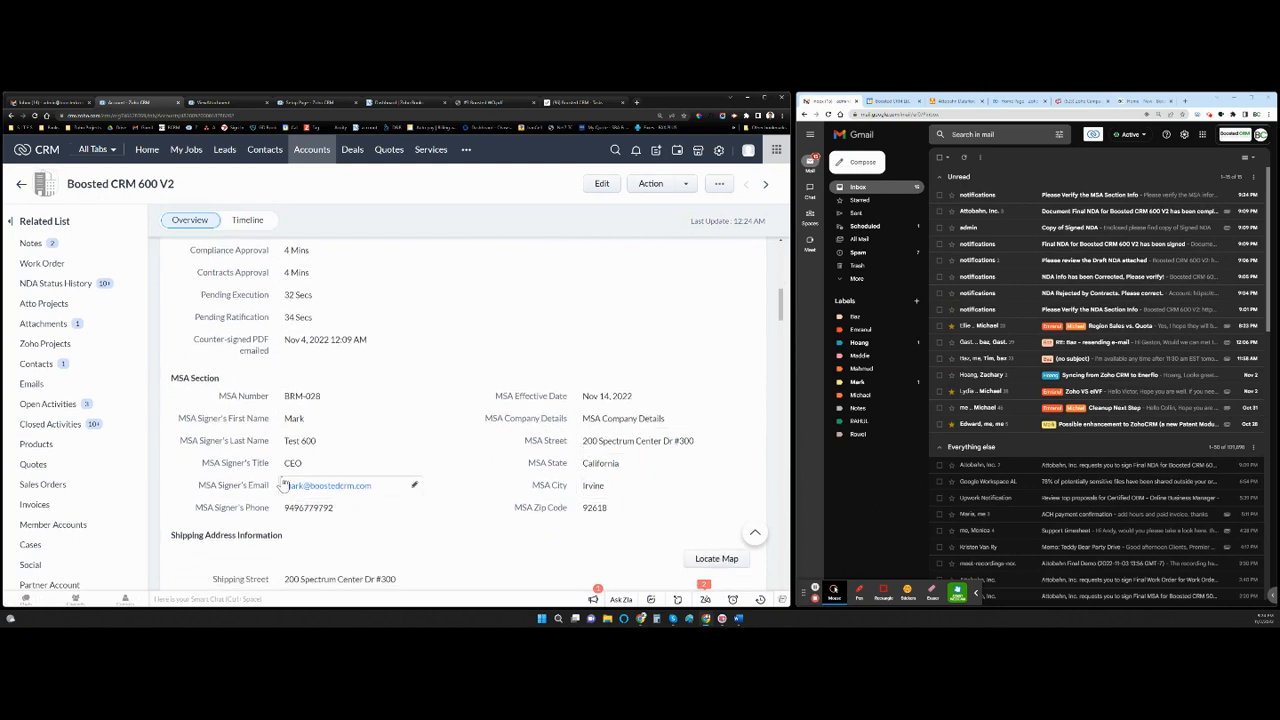
pyautogui.scroll(3, 520, 445)
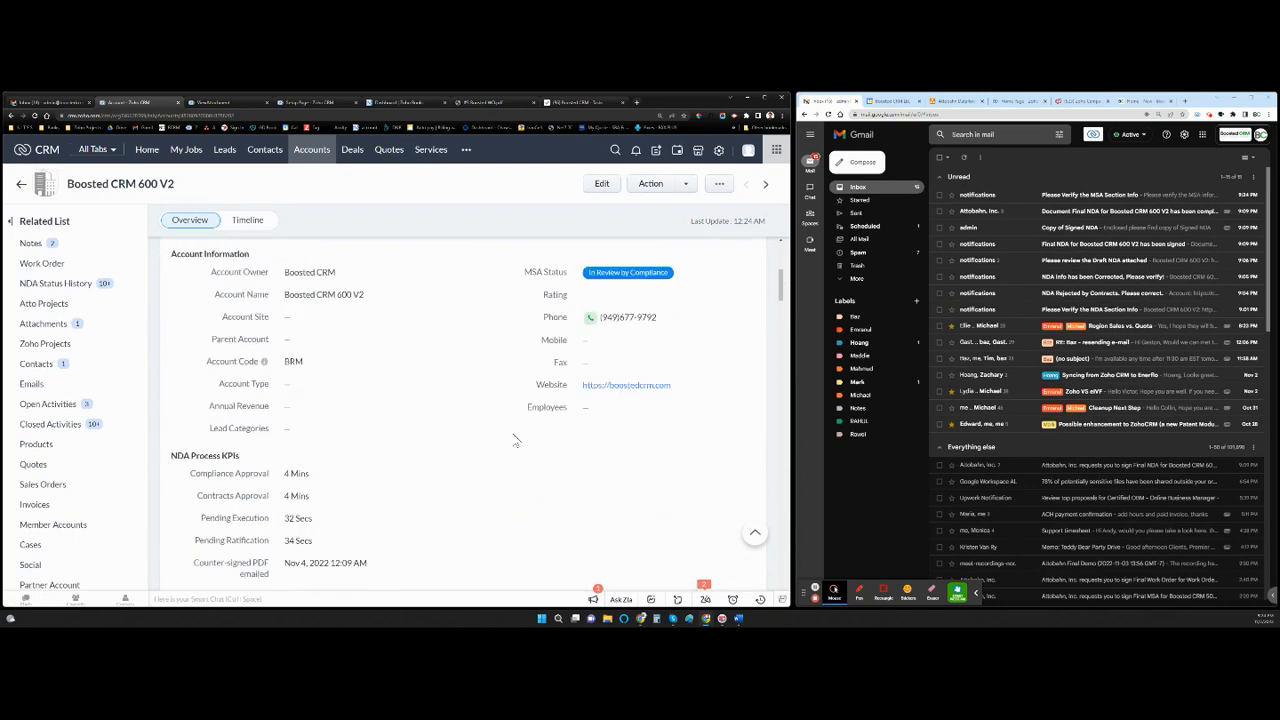
pyautogui.scroll(3, 512, 437)
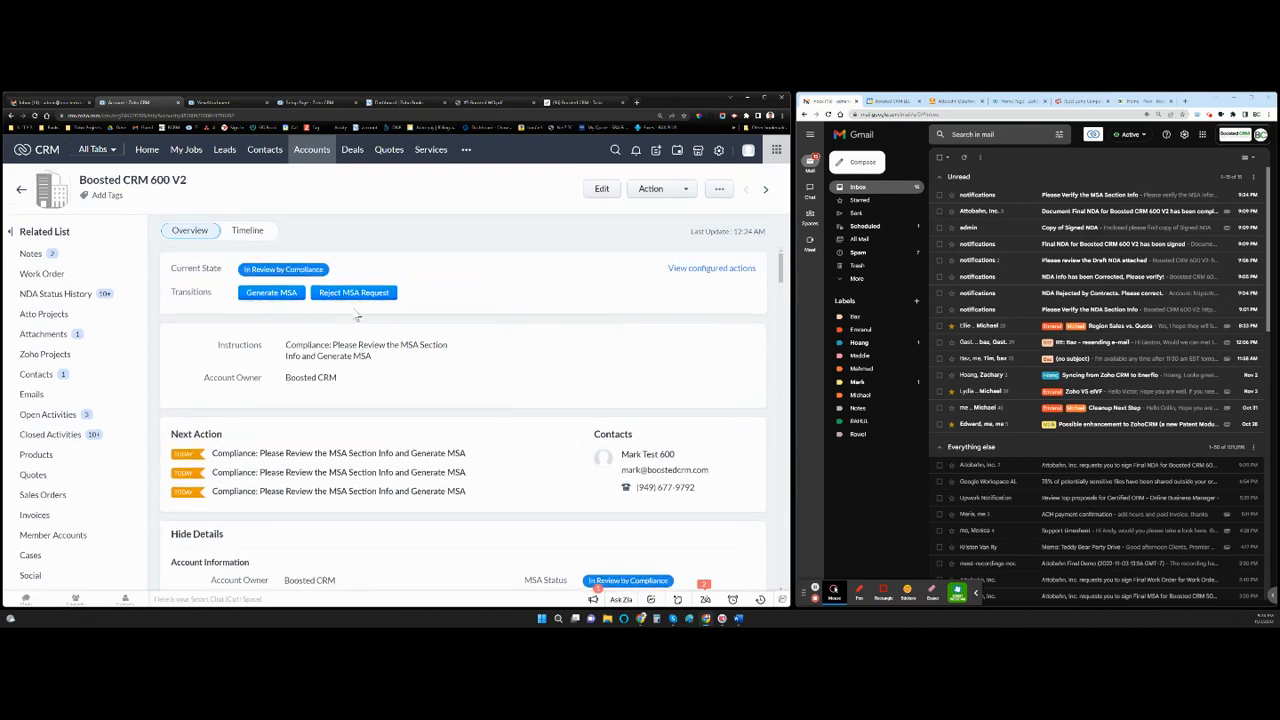
pyautogui.click(269, 297)
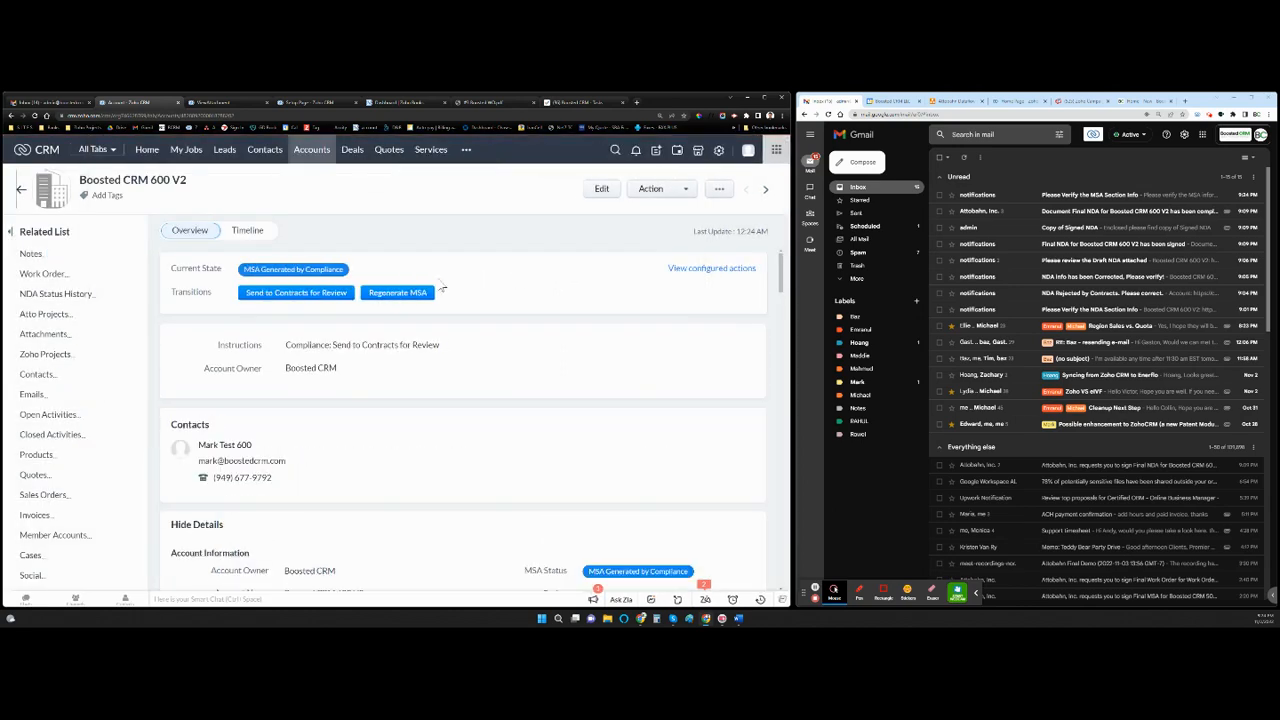
# - View the attached DRAFT MSA for Boosted CRM 600 V2.docx through to its signature page, and close it
pyautogui.click(55, 334)
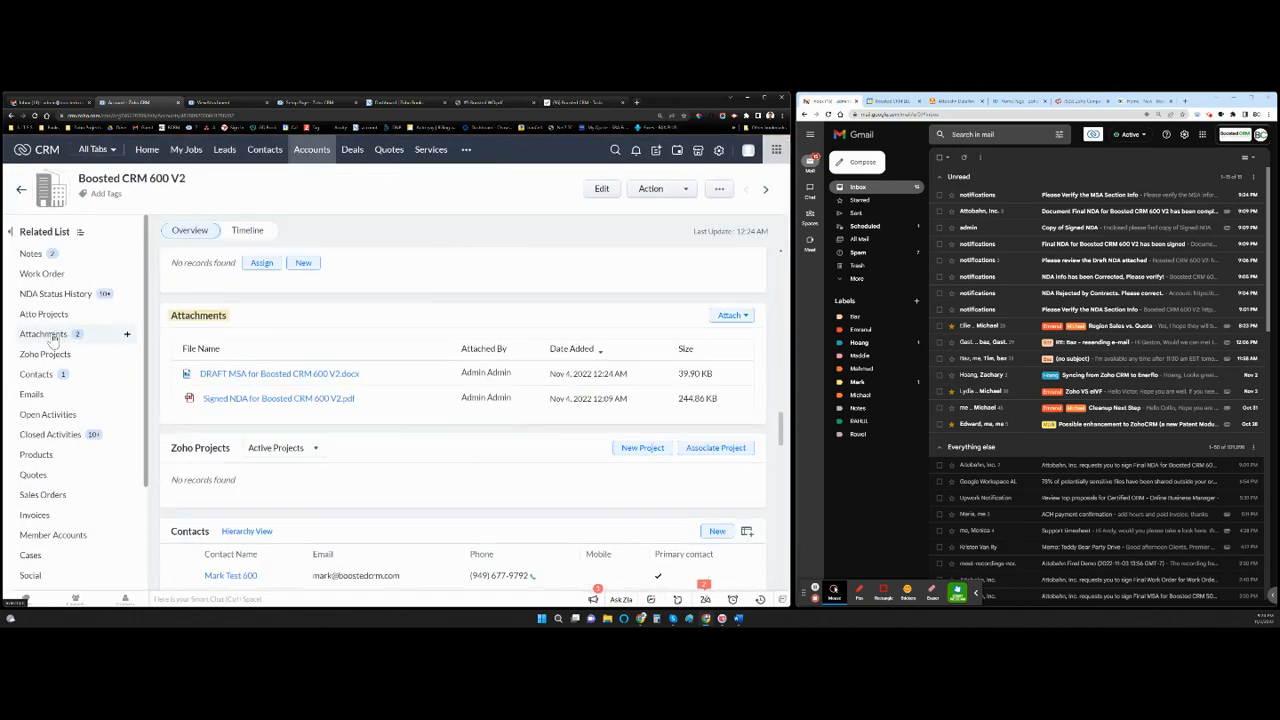
pyautogui.click(295, 366)
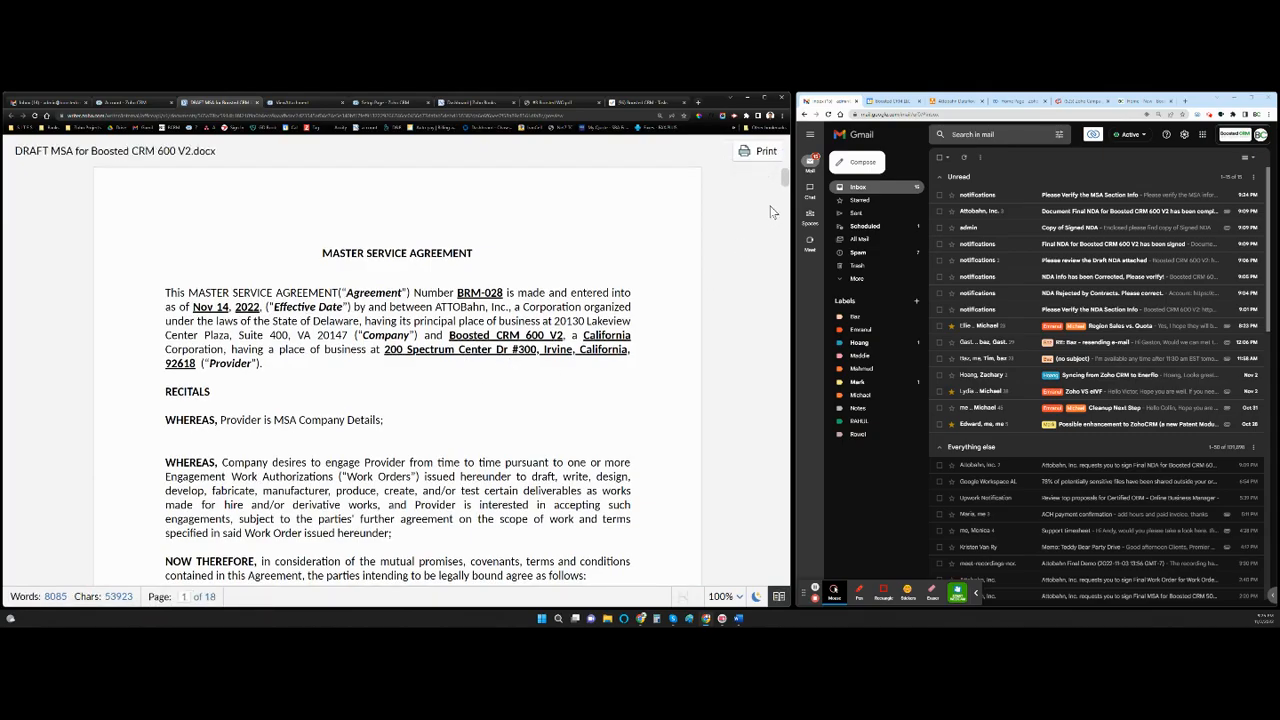
pyautogui.moveTo(786, 178); pyautogui.dragTo(800, 570)
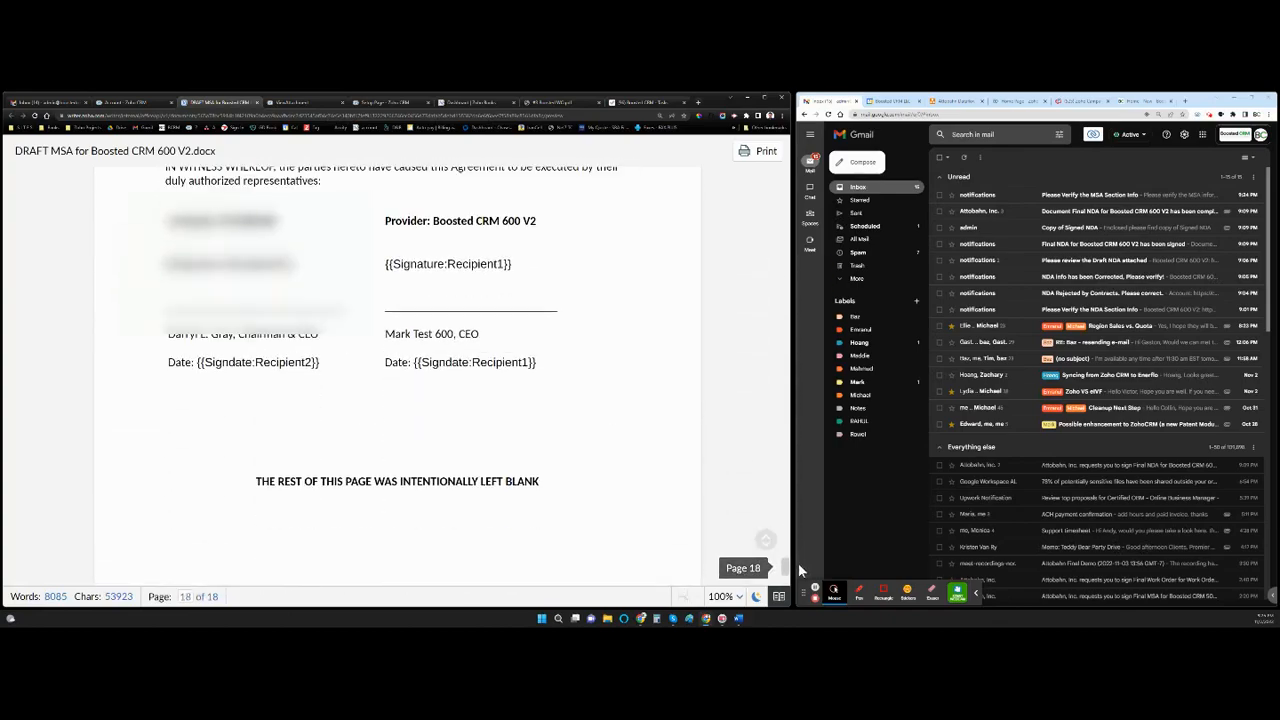
pyautogui.click(257, 102)
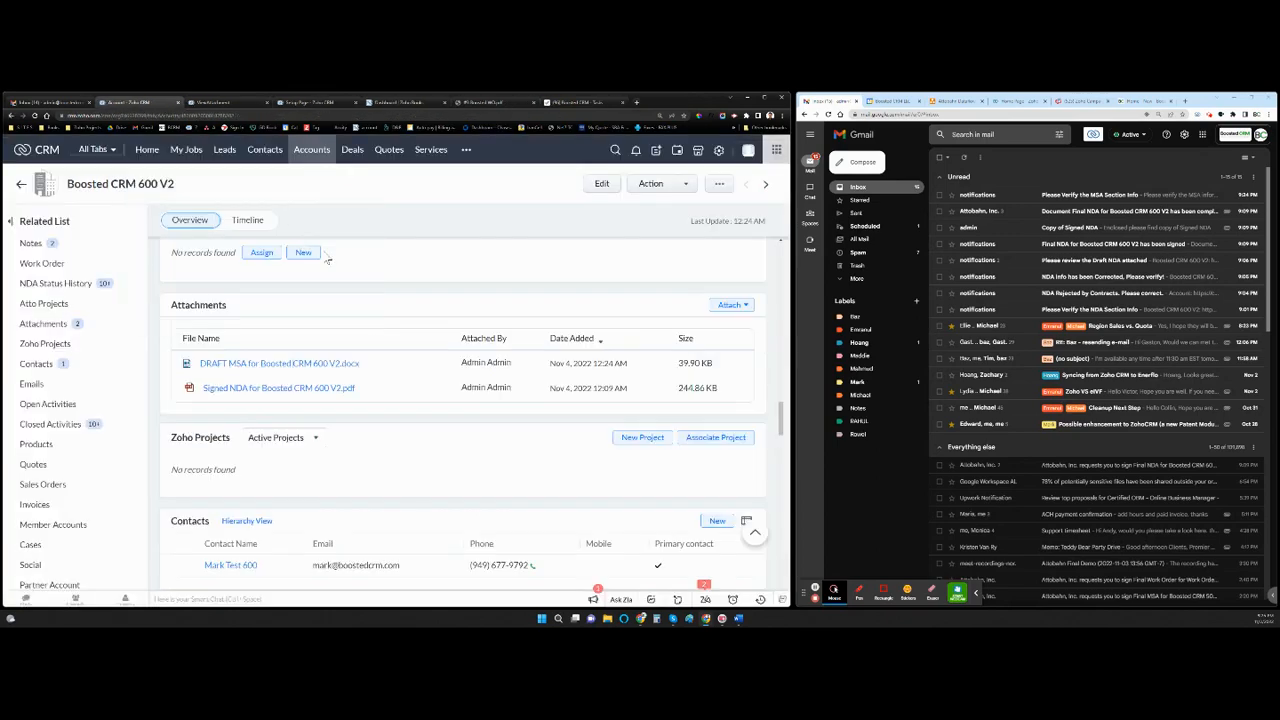
# - Send the generated MSA to Contracts for review
pyautogui.scroll(15, 445, 289)
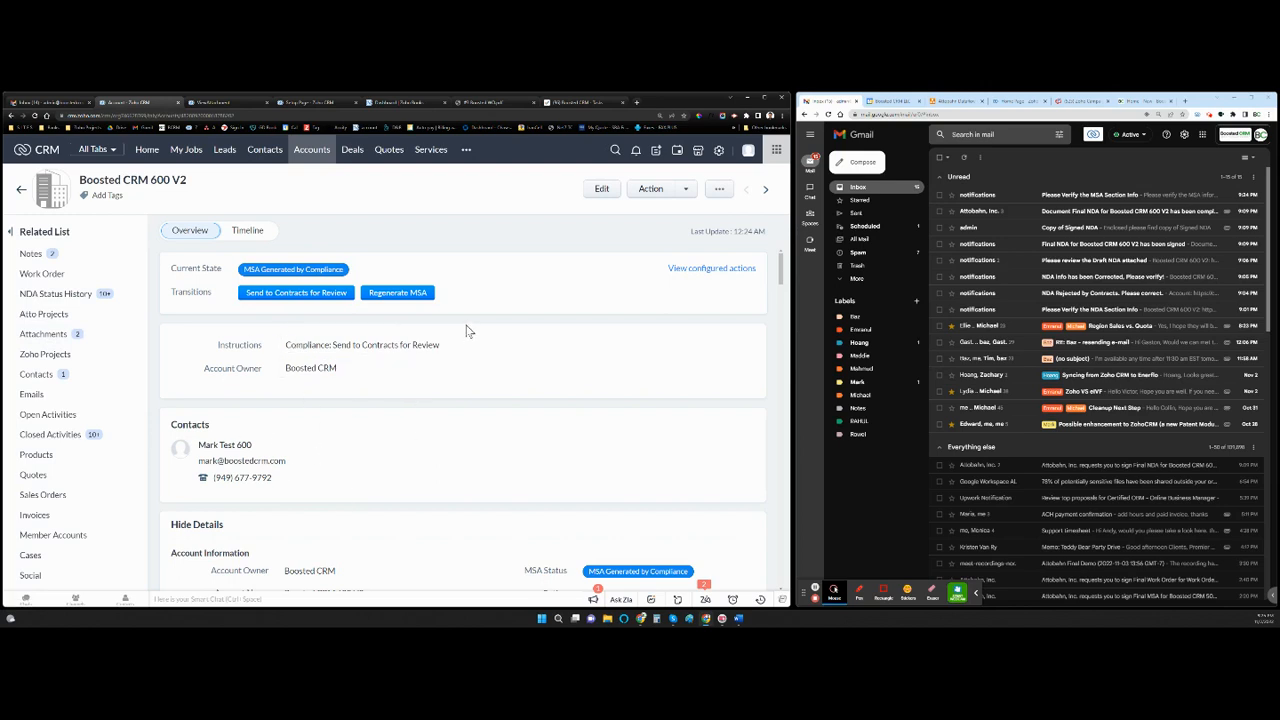
pyautogui.click(310, 294)
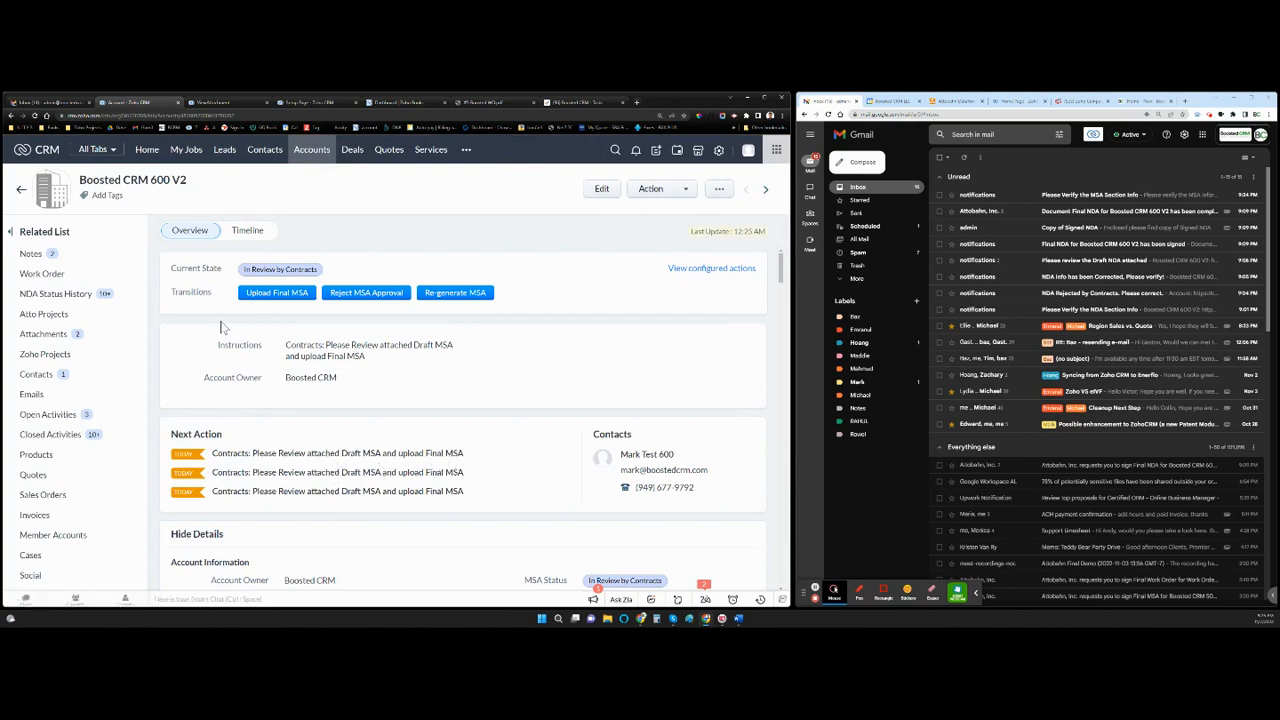
# - Download the account's attached DRAFT MSA for Boosted CRM 600 V2.docx and open it in Word
pyautogui.click(50, 340)
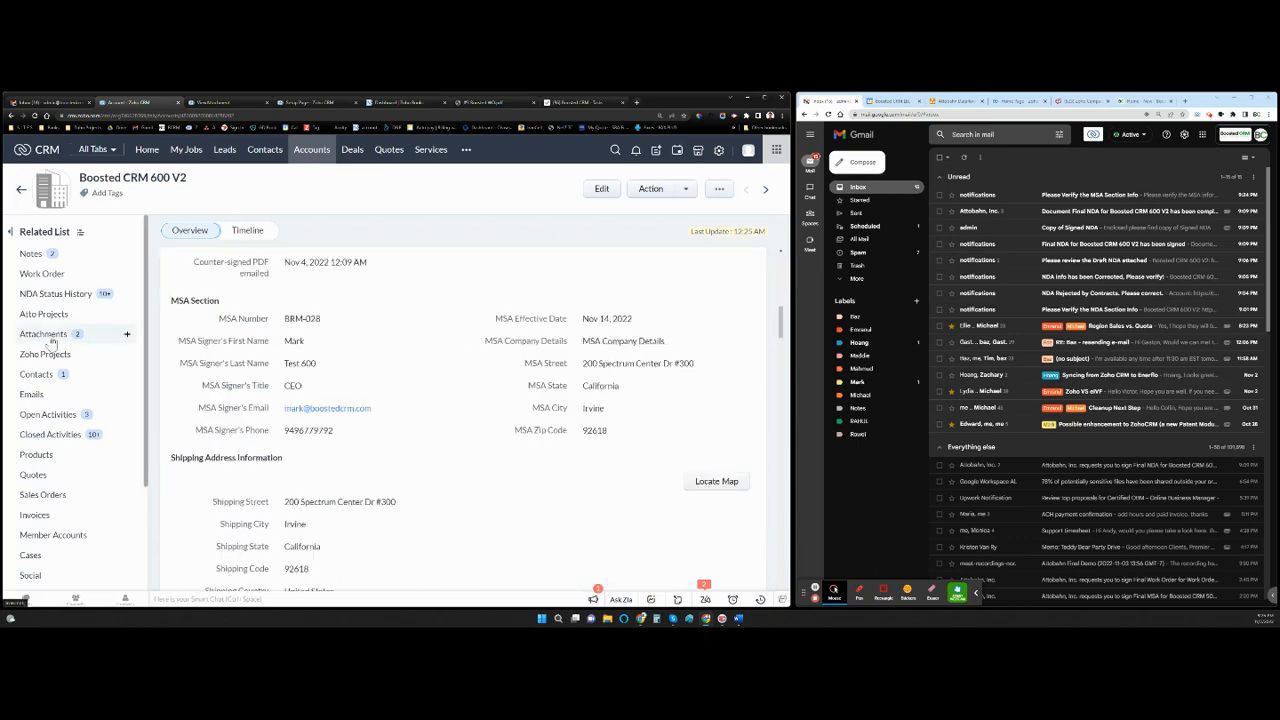
pyautogui.click(366, 366)
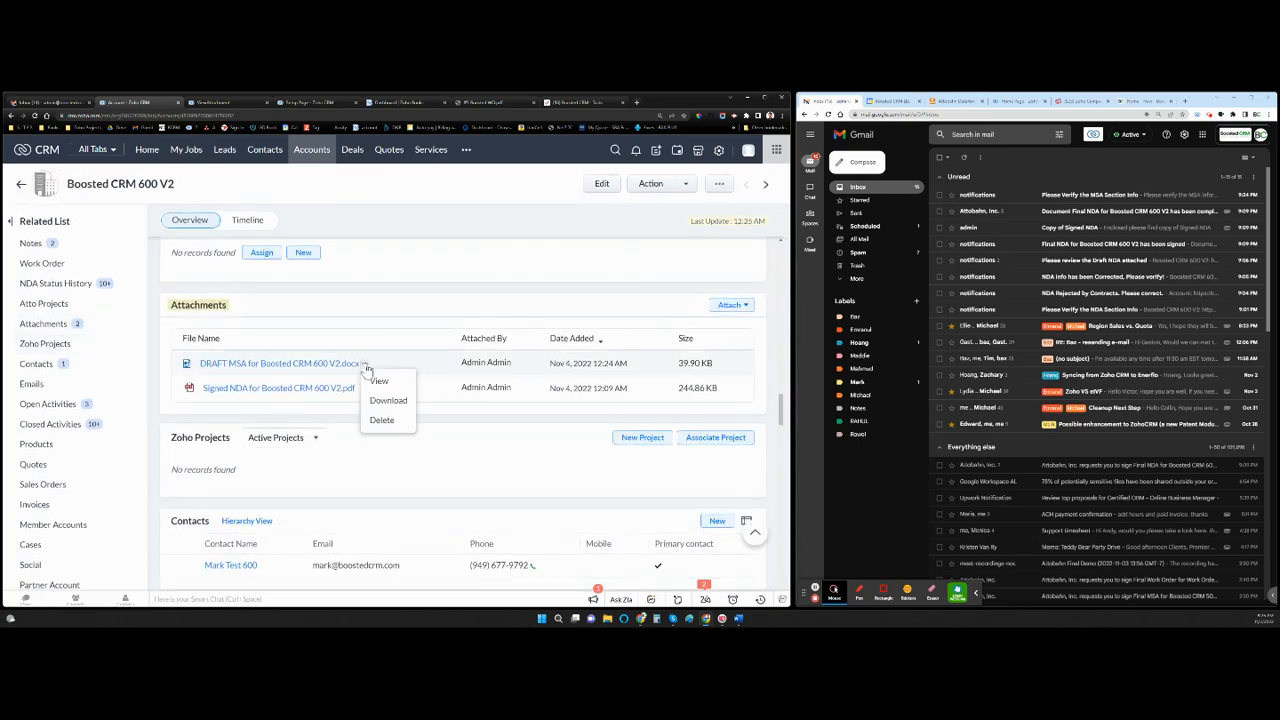
pyautogui.click(388, 401)
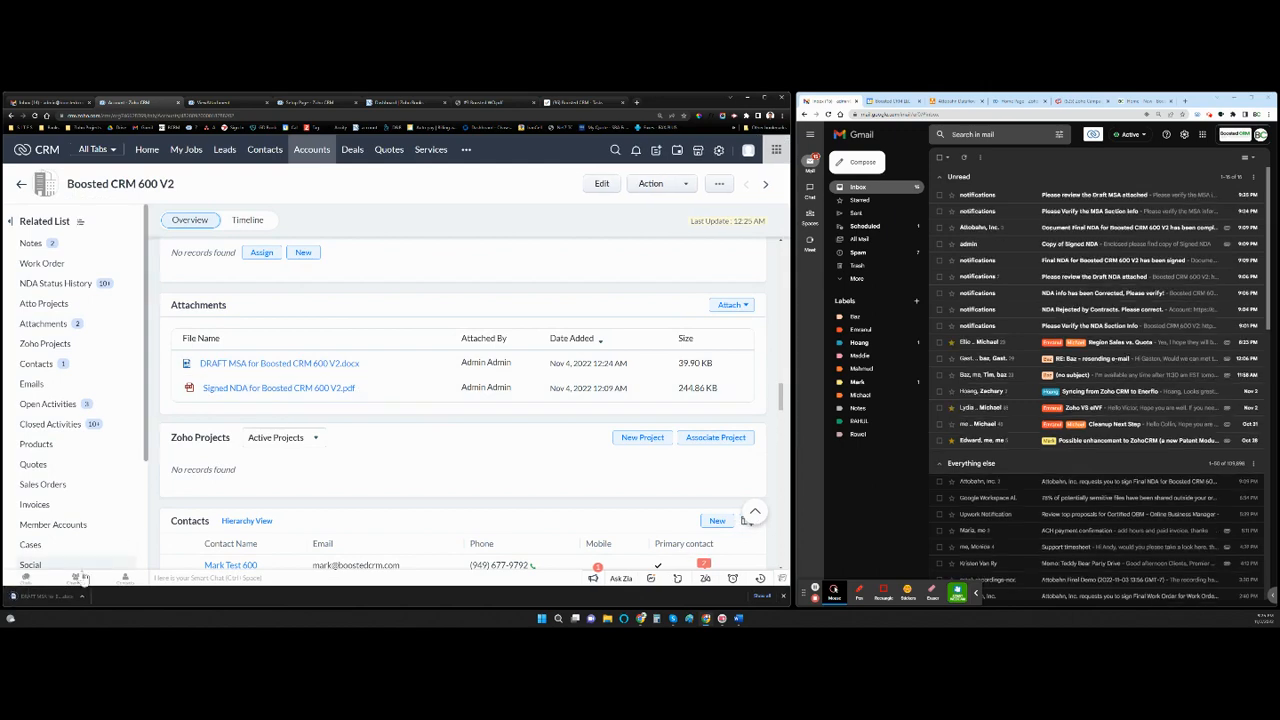
pyautogui.click(70, 593)
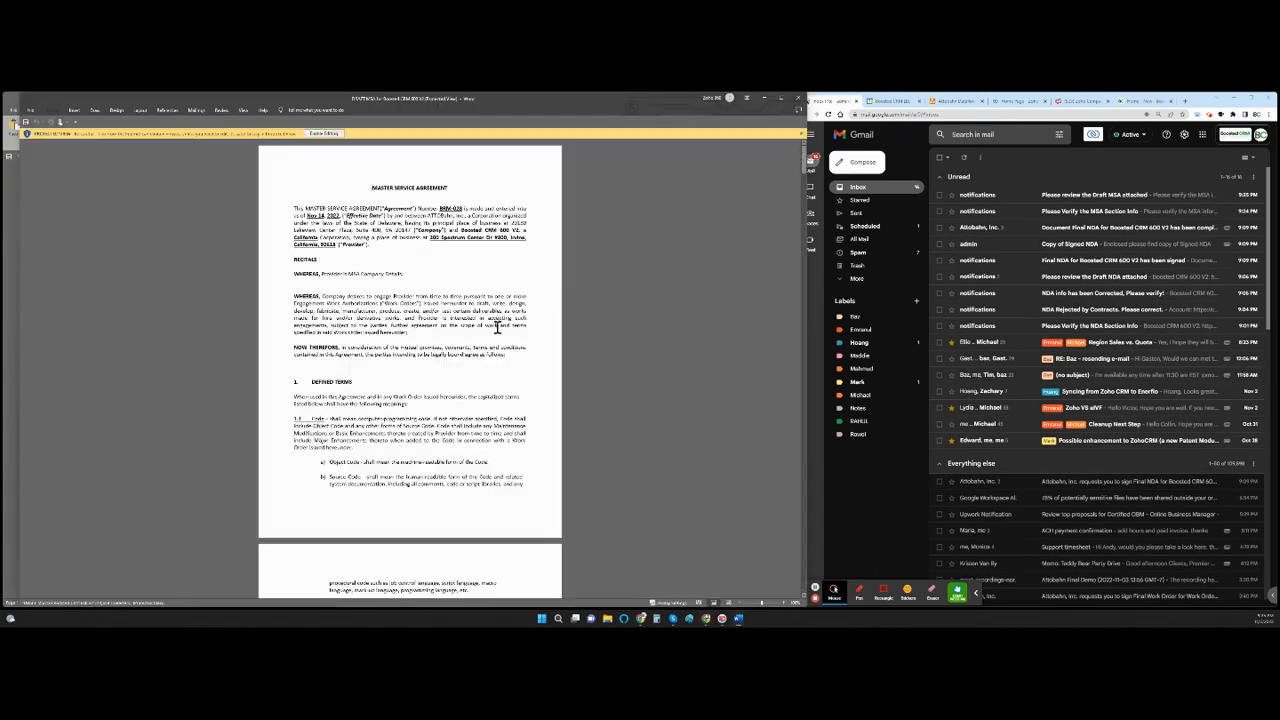
# - Enable editing of the draft MSA, save it as the PDF "FINAL MSA for Boosted CRM 600 V2" in Downloads, and close the resulting PDF
pyautogui.click(318, 134)
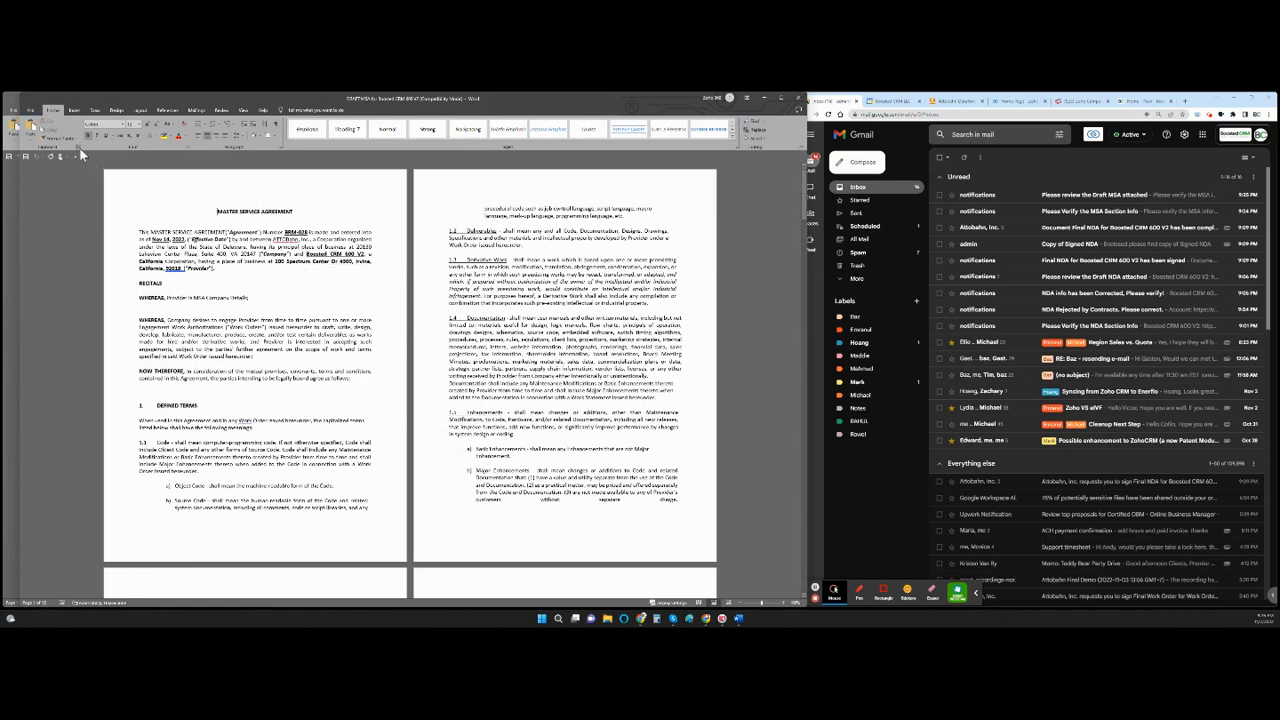
pyautogui.click(31, 112)
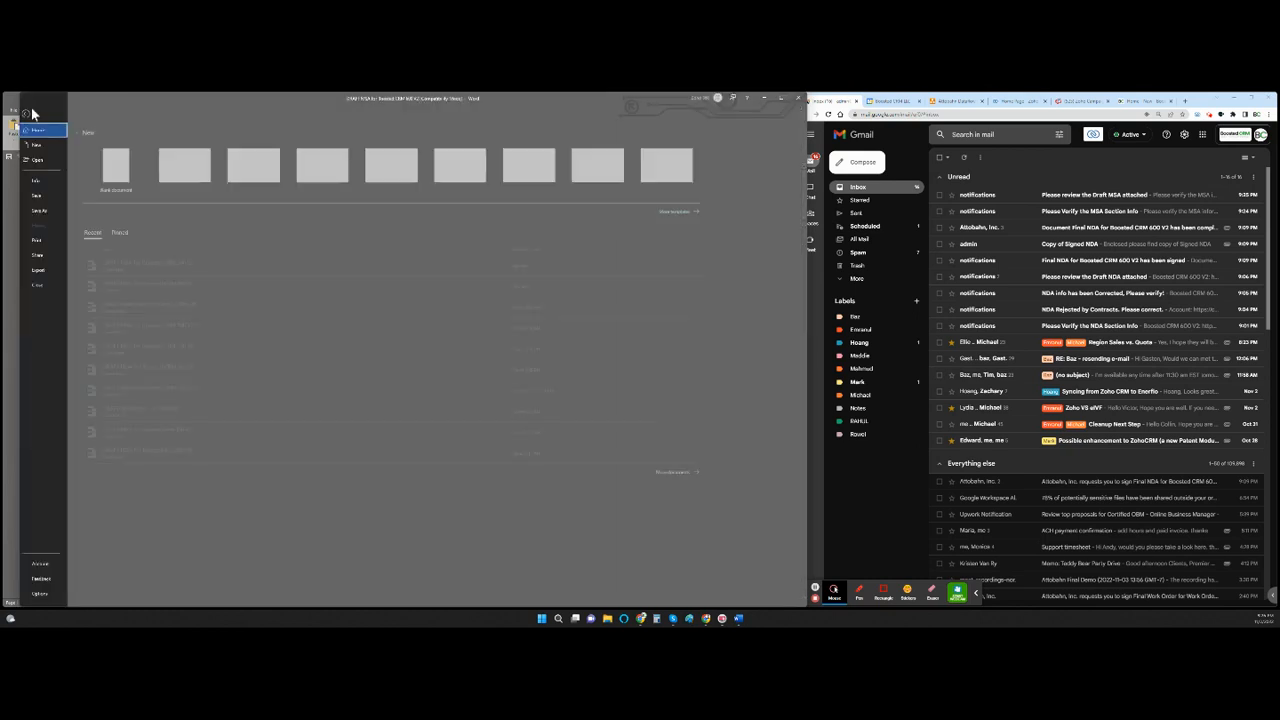
pyautogui.click(45, 210)
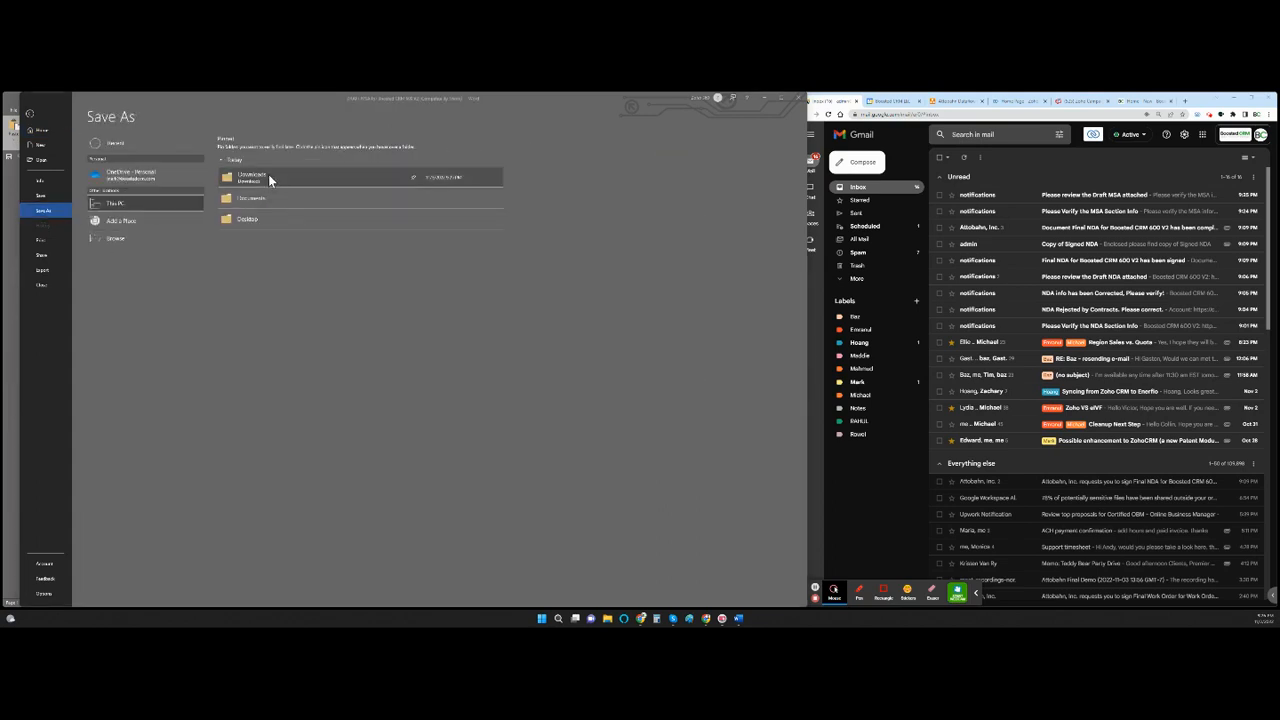
pyautogui.click(268, 176)
pyautogui.click(80, 304)
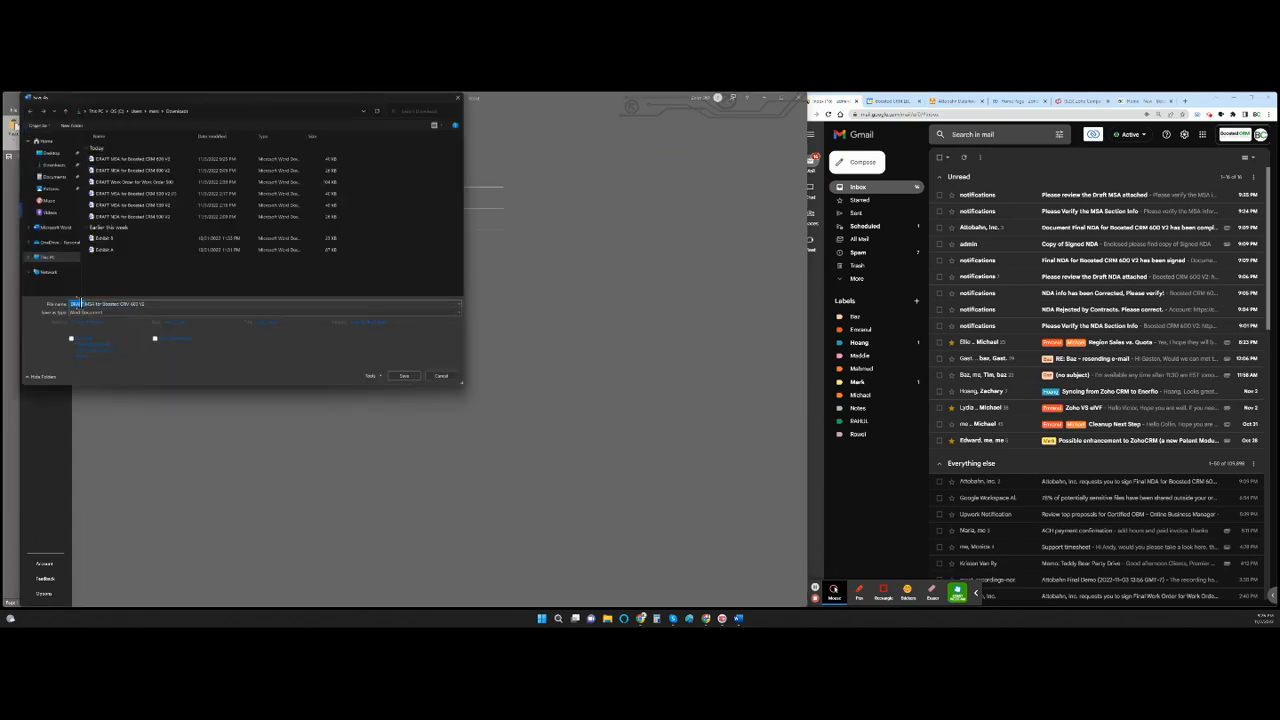
pyautogui.press('BackSpace')
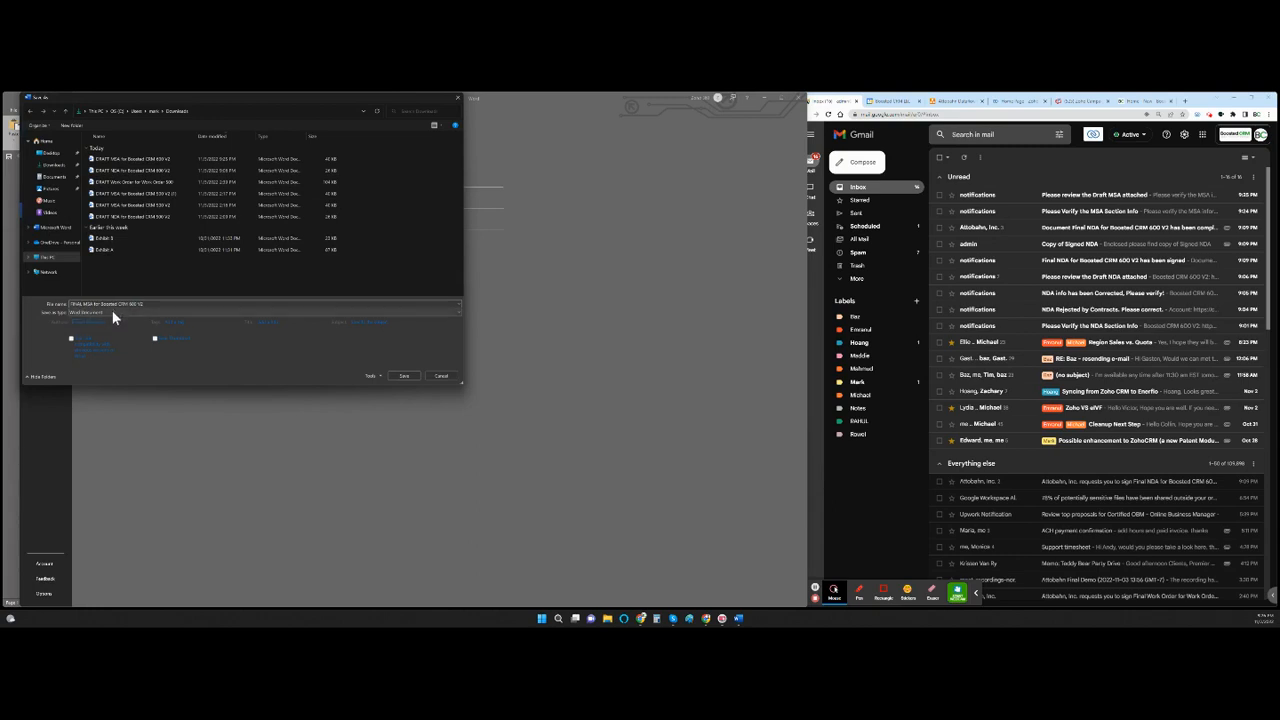
pyautogui.click(112, 312)
pyautogui.click(112, 353)
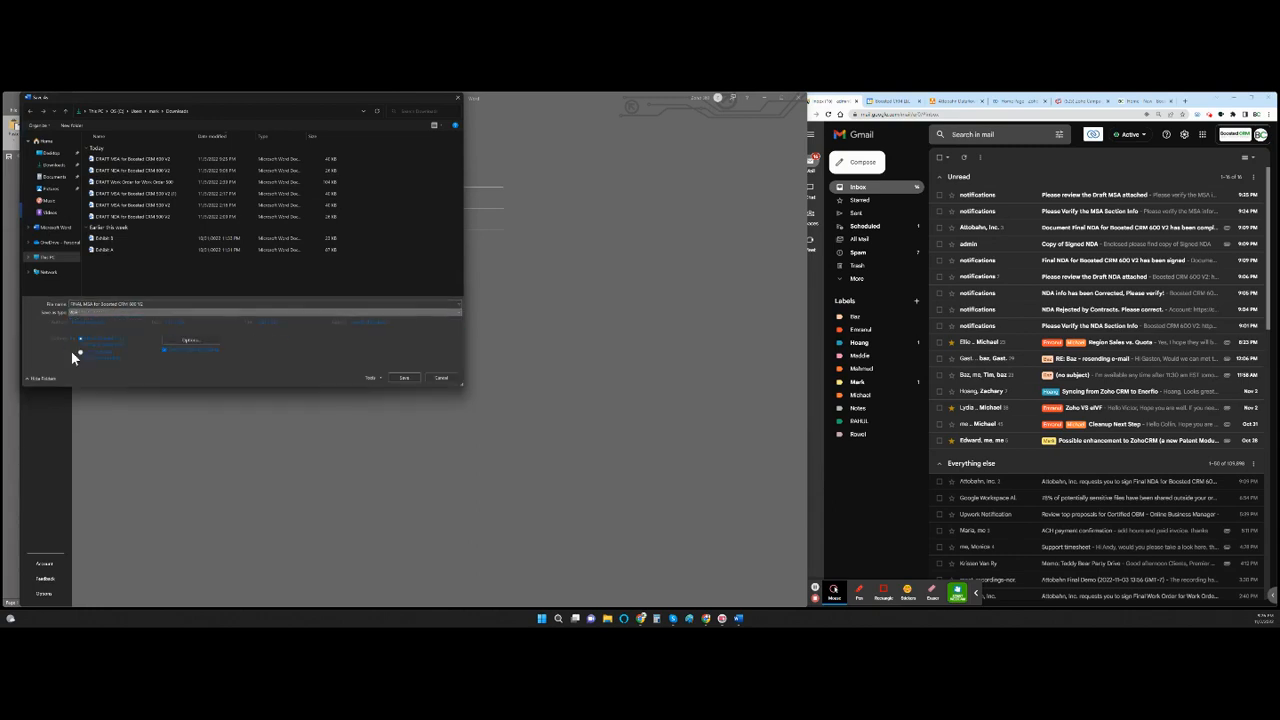
pyautogui.click(404, 379)
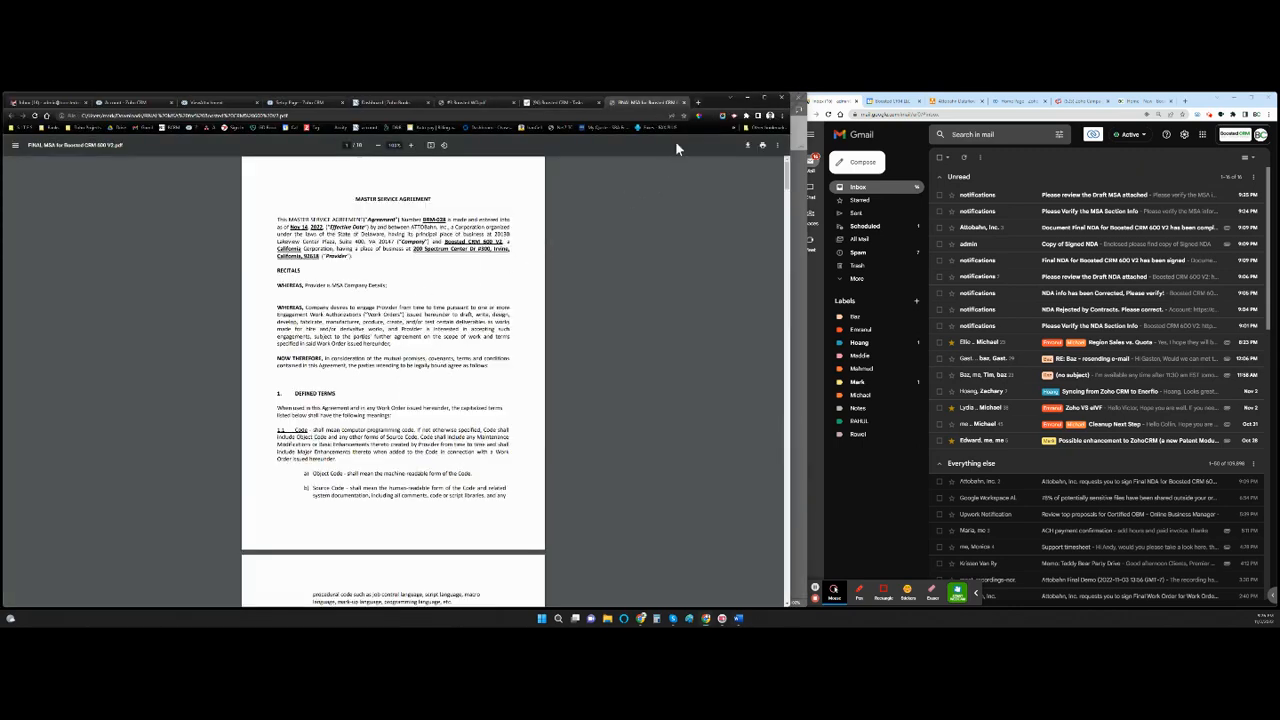
pyautogui.click(685, 103)
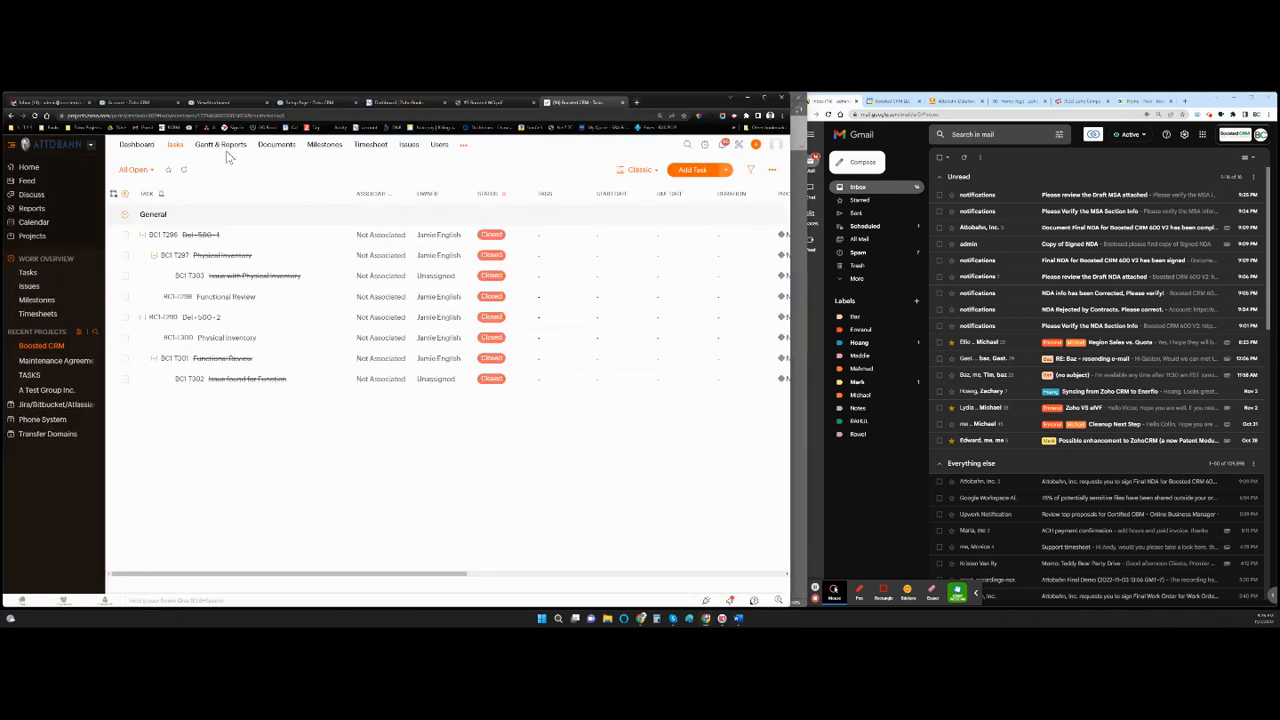
# - Return to the Zoho CRM account, attach FINAL MSA for Boosted CRM 600 V2.pdf as the final MSA, and send it for signature
pyautogui.click(133, 100)
pyautogui.scroll(-10, 418, 330)
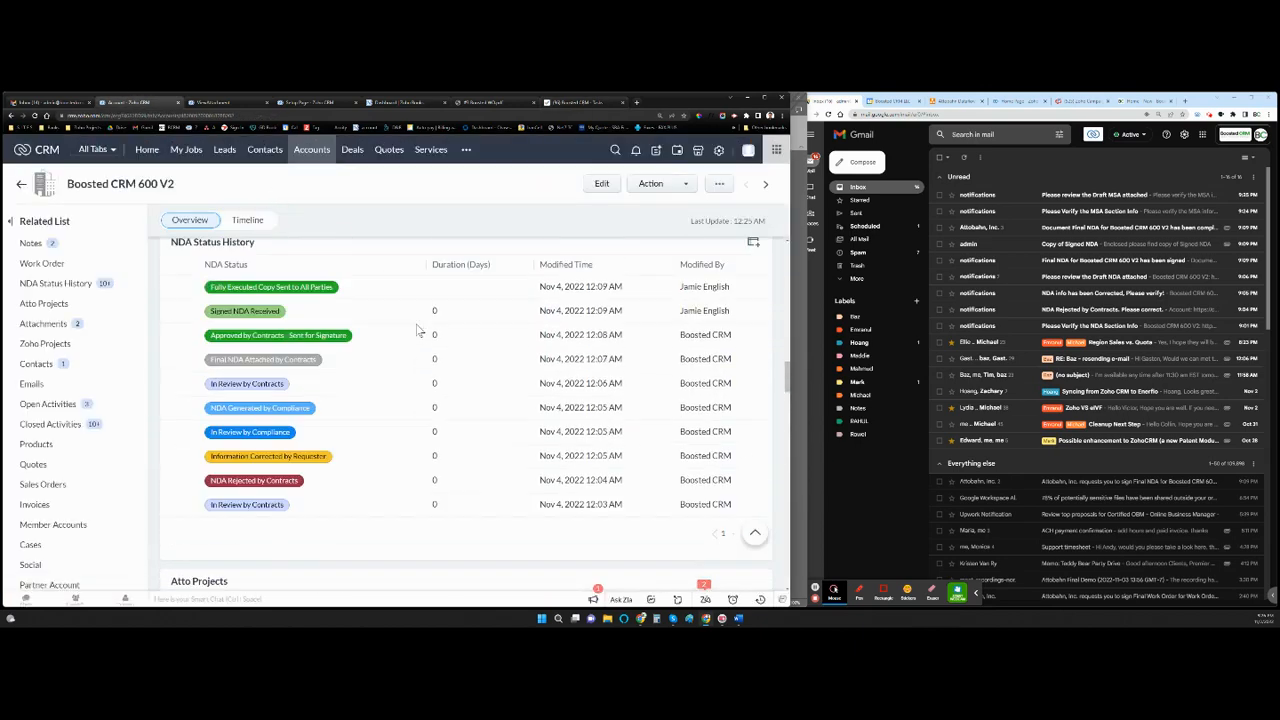
pyautogui.scroll(10, 418, 330)
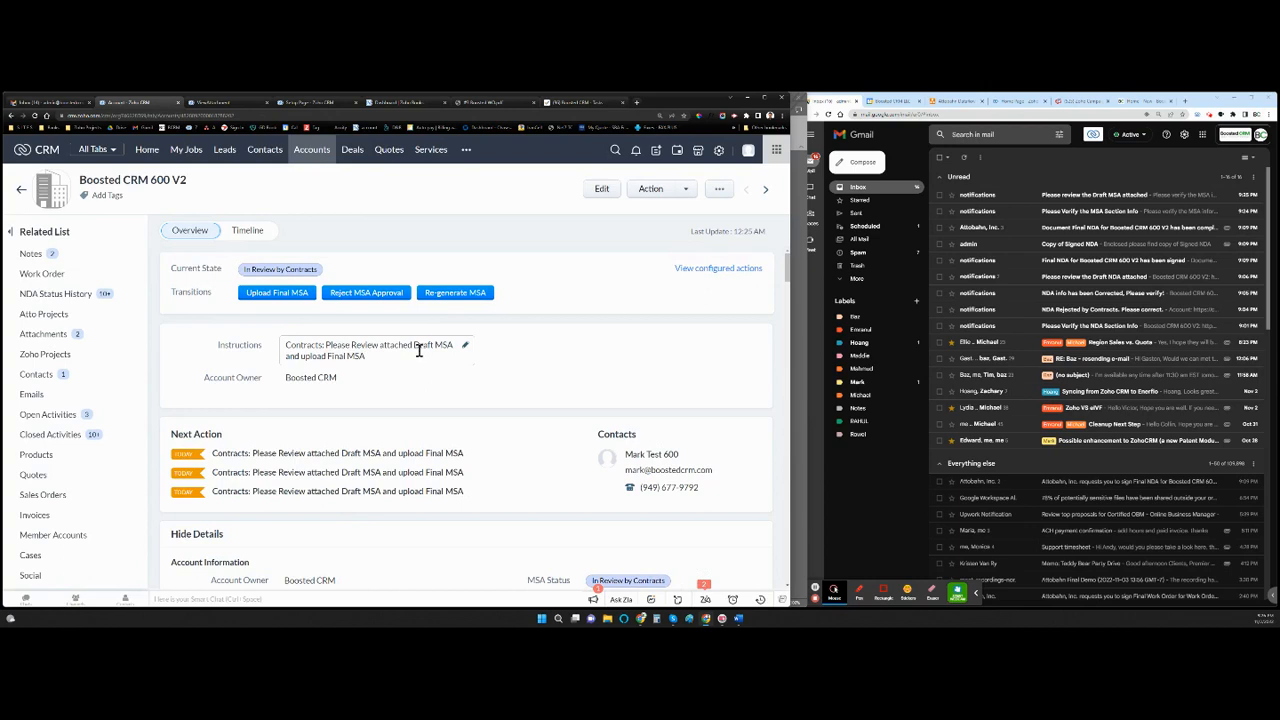
pyautogui.click(277, 300)
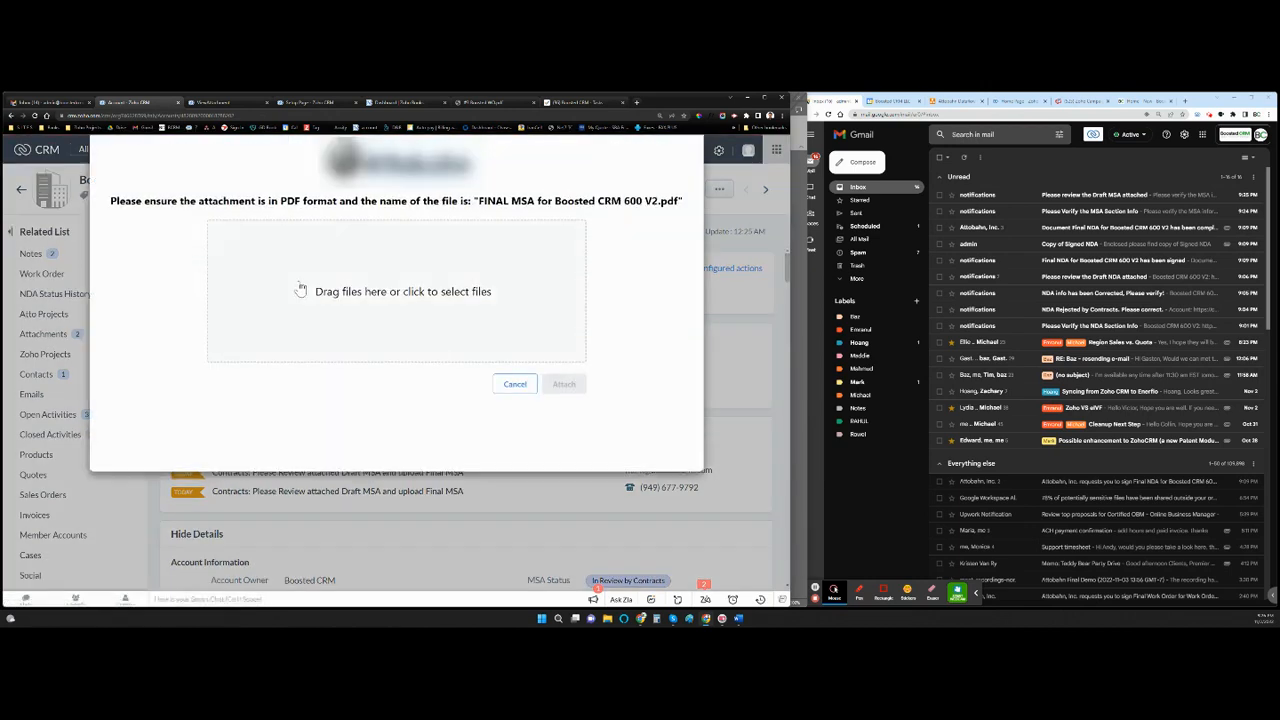
pyautogui.click(310, 287)
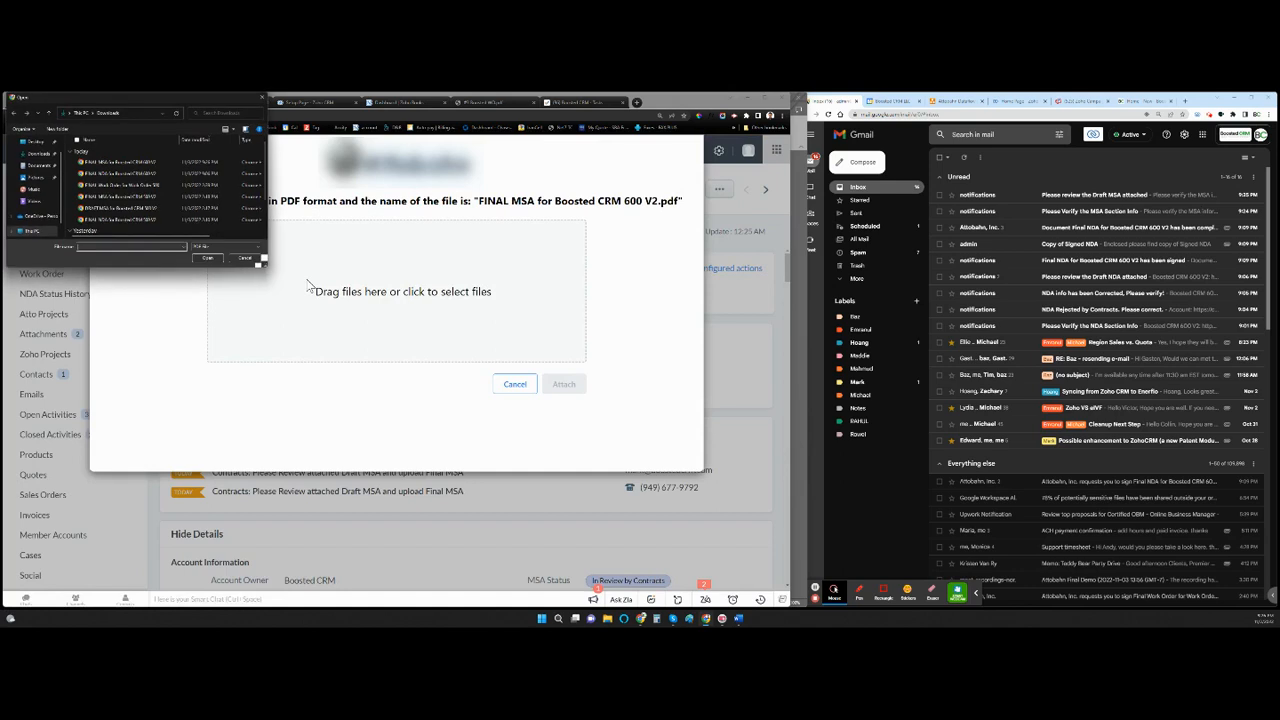
pyautogui.doubleClick(121, 167)
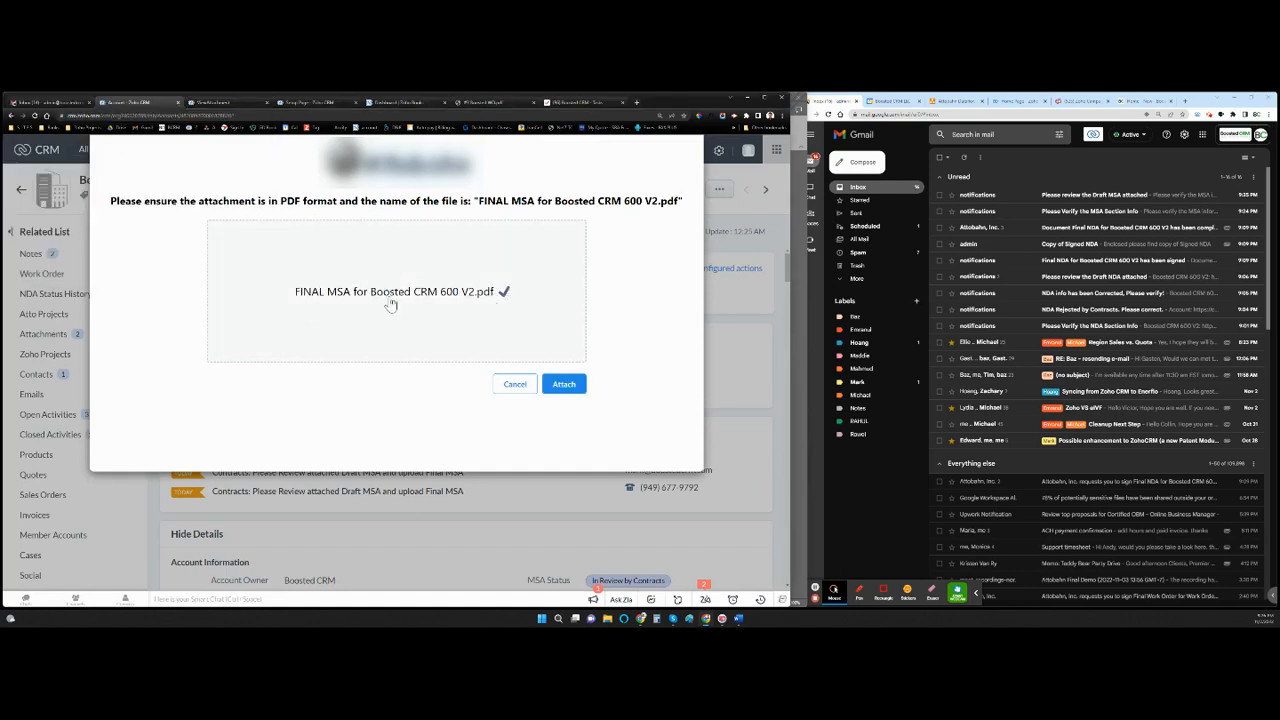
pyautogui.click(560, 386)
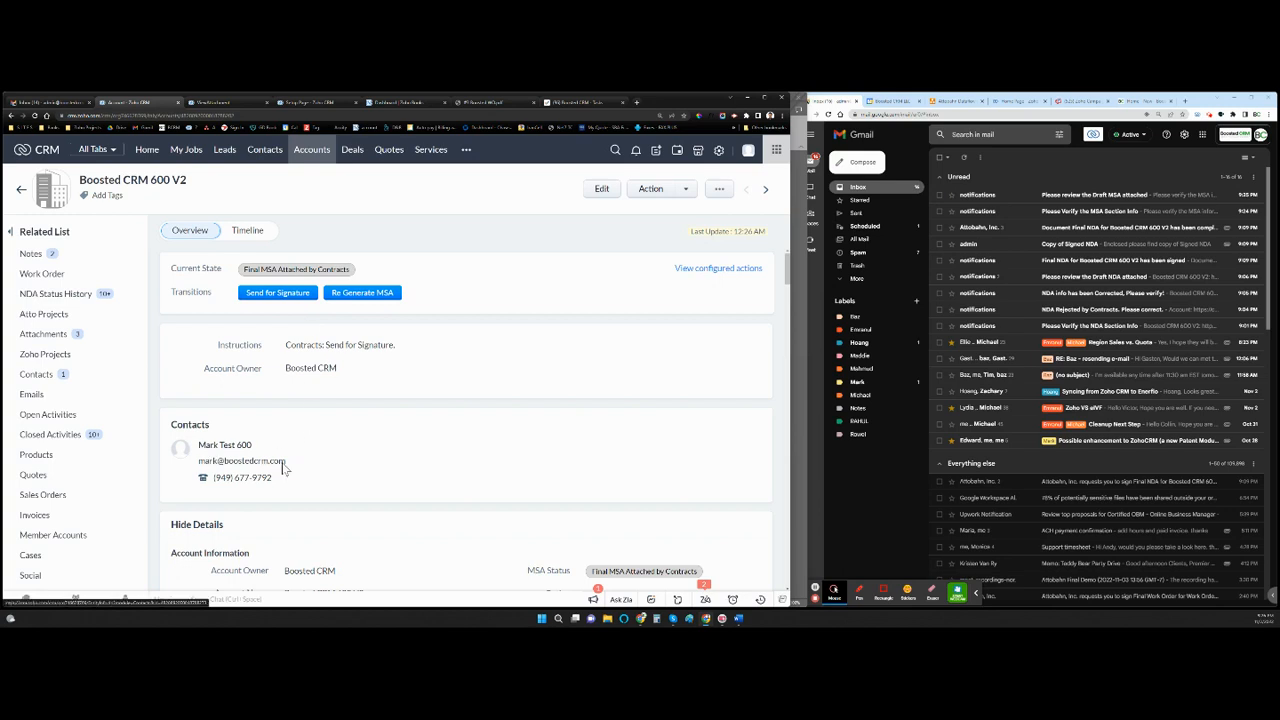
pyautogui.click(286, 297)
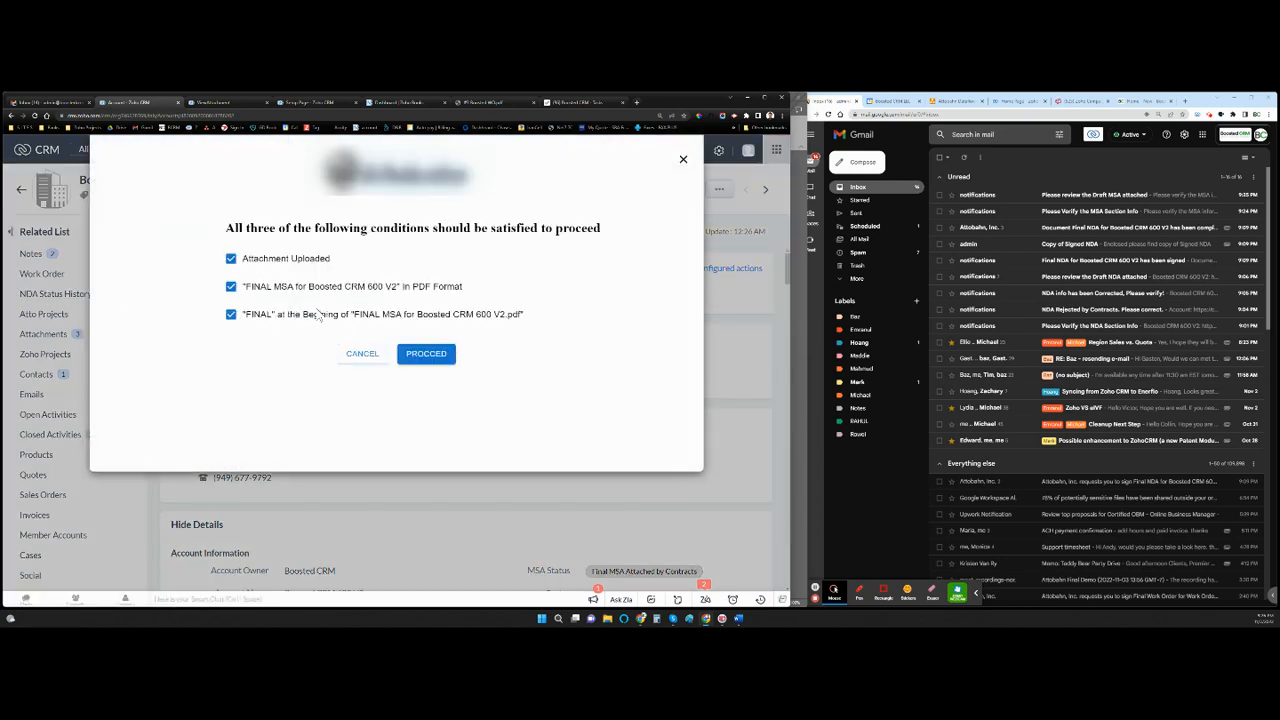
pyautogui.click(426, 354)
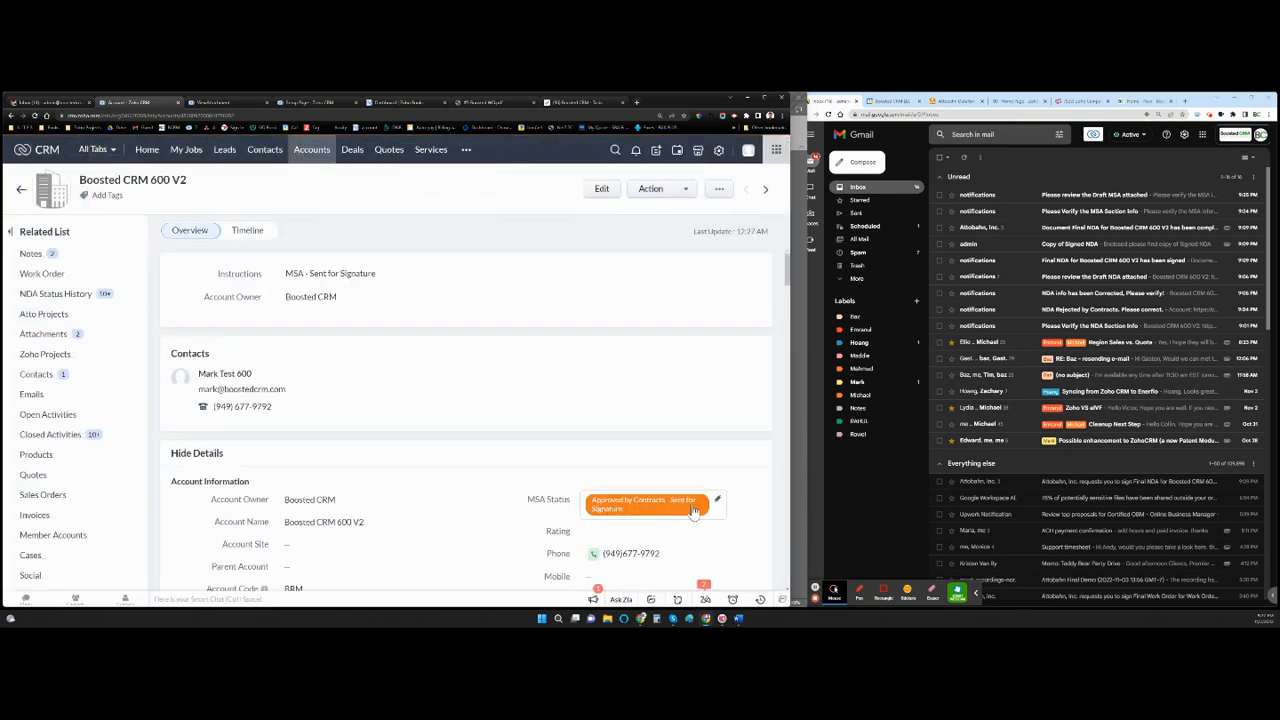
# - Switch to Gmail, open the provider's signature request for the final MSA, and proceed to its document
pyautogui.click(1118, 198)
pyautogui.click(1110, 435)
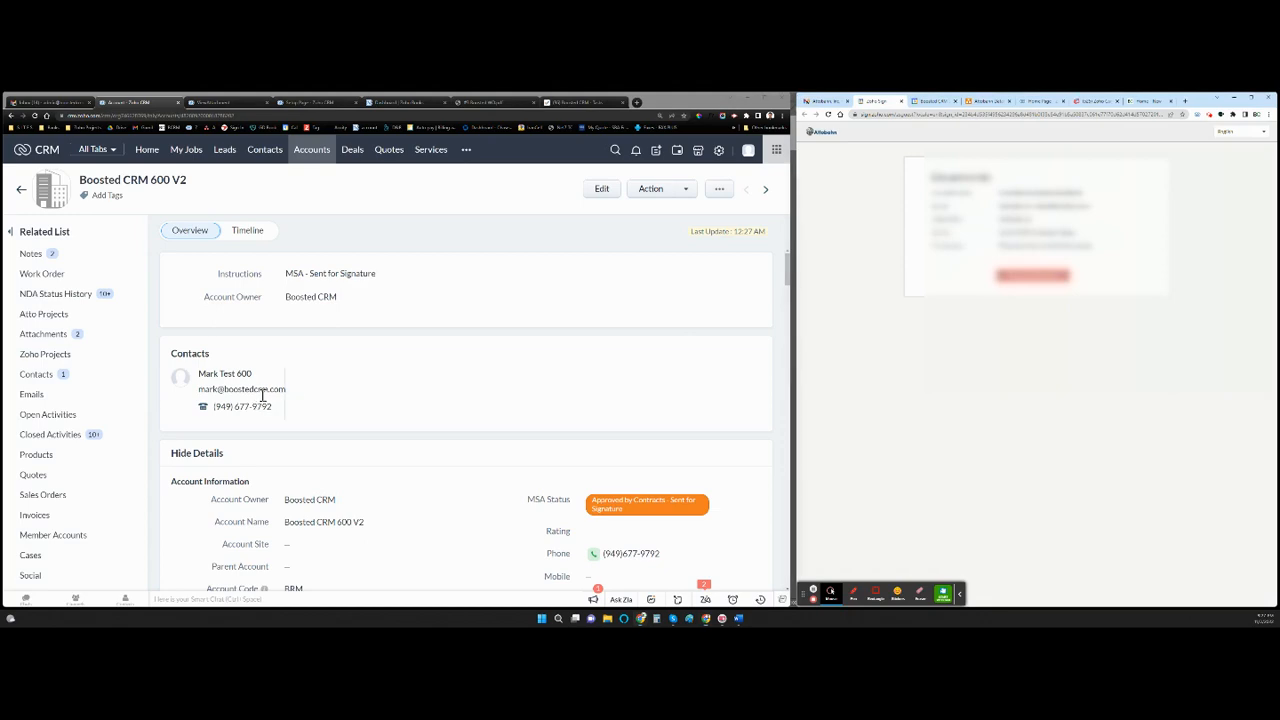
pyautogui.moveTo(272, 406); pyautogui.dragTo(226, 406)
pyautogui.click(1029, 274)
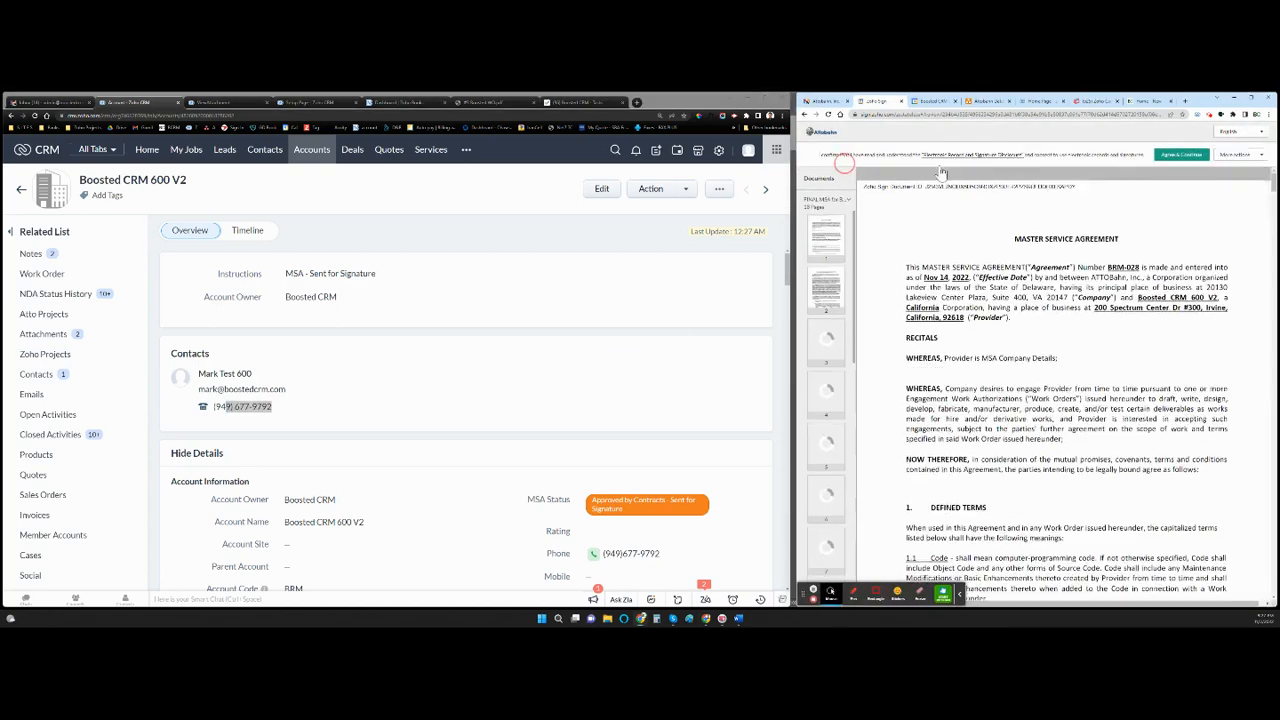
# - Sign the MSA as the provider and finish signing, and refresh the Boosted CRM 600 V2 account
pyautogui.click(1180, 158)
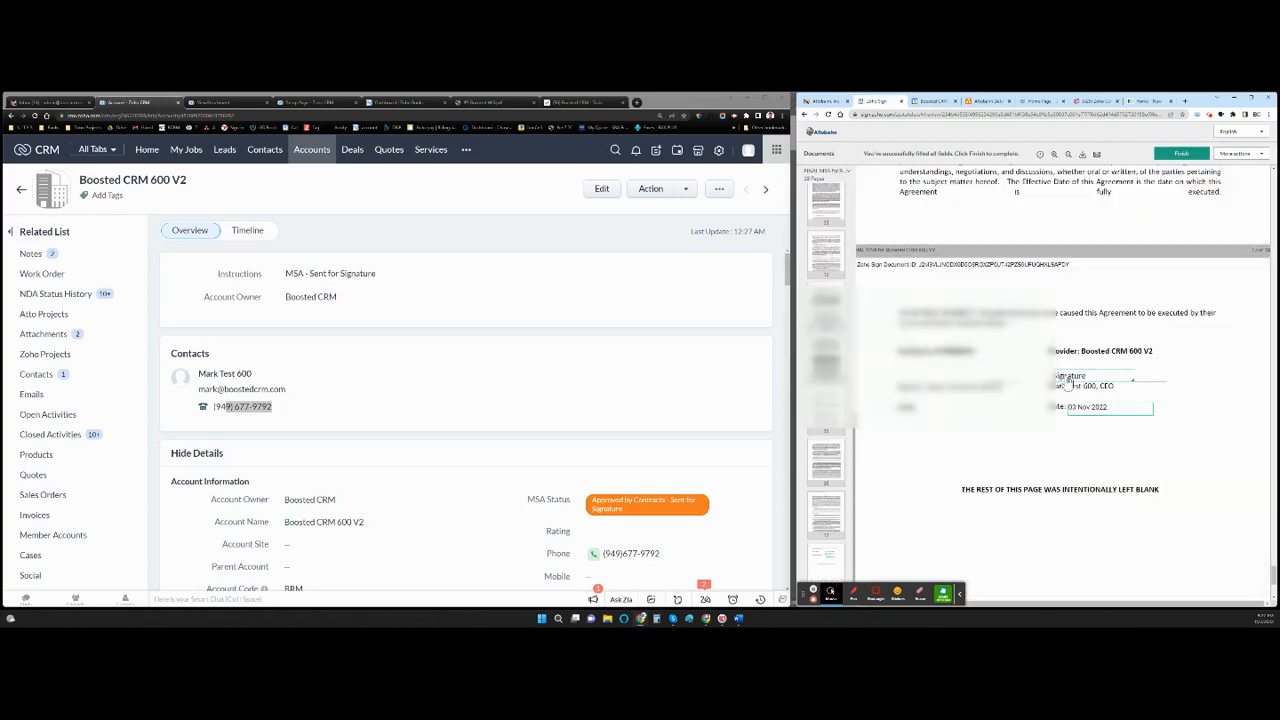
pyautogui.click(1068, 380)
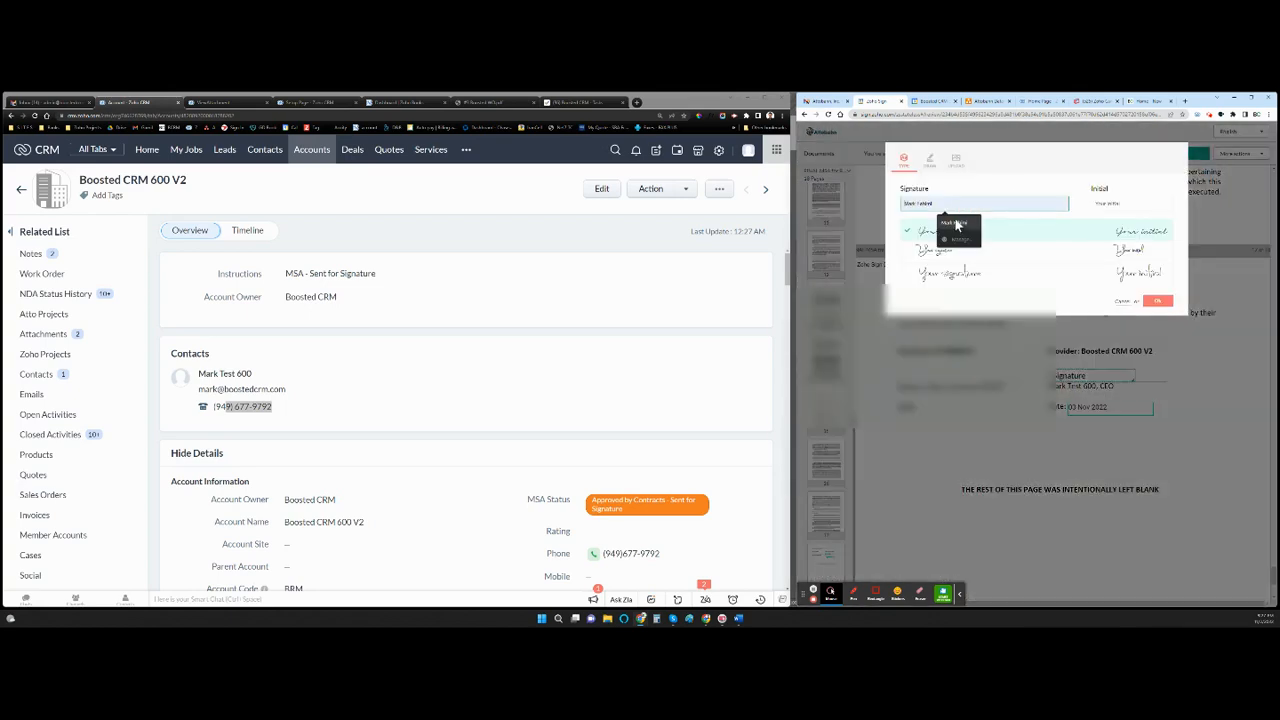
pyautogui.click(957, 225)
pyautogui.click(1156, 300)
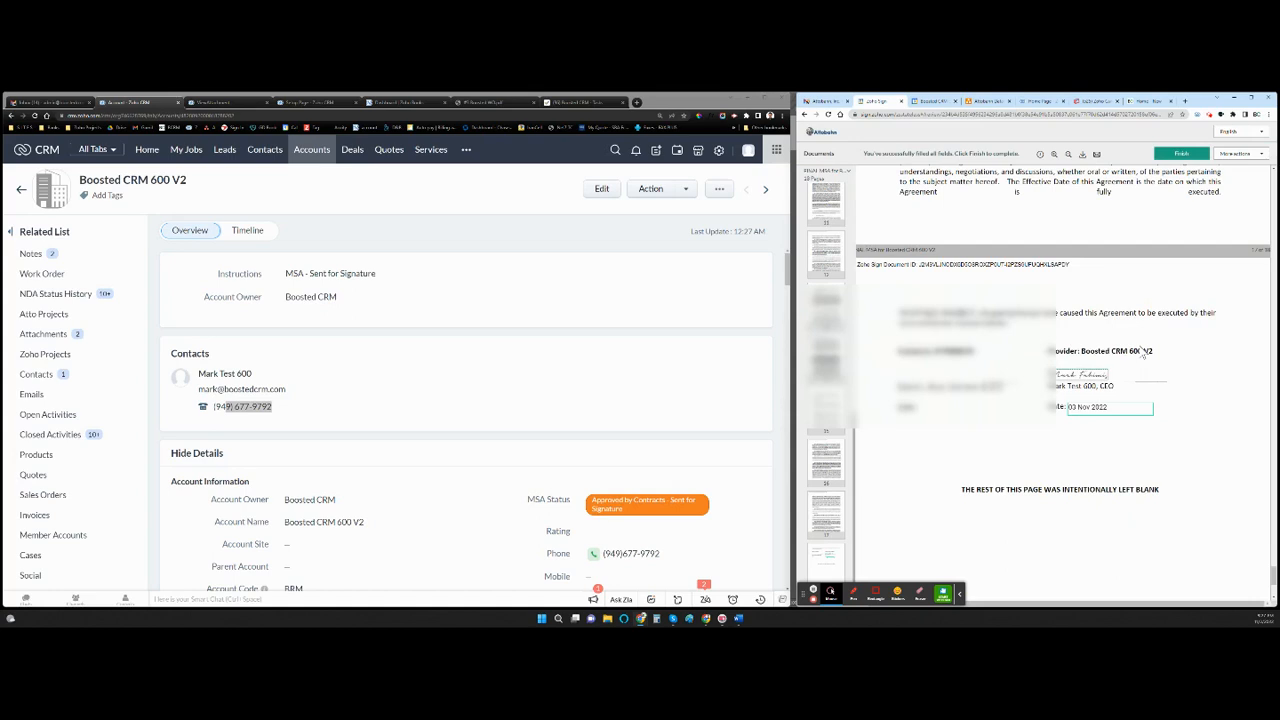
pyautogui.click(1181, 157)
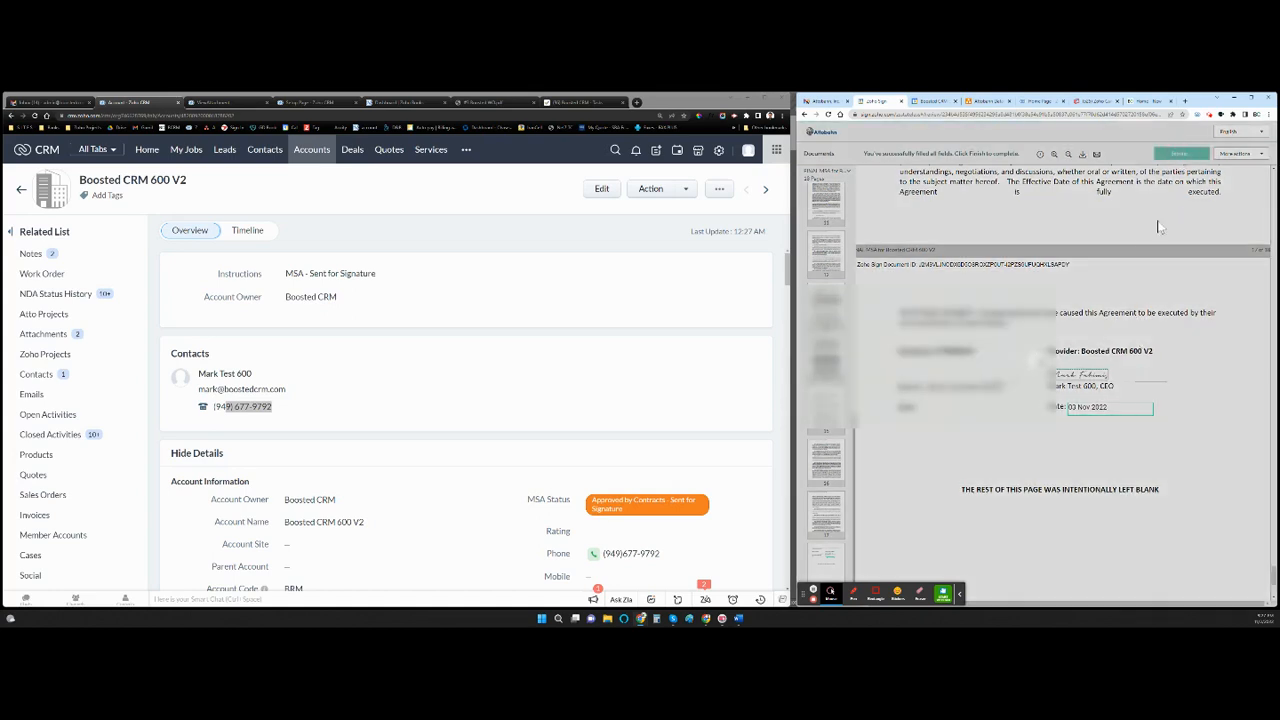
pyautogui.click(902, 101)
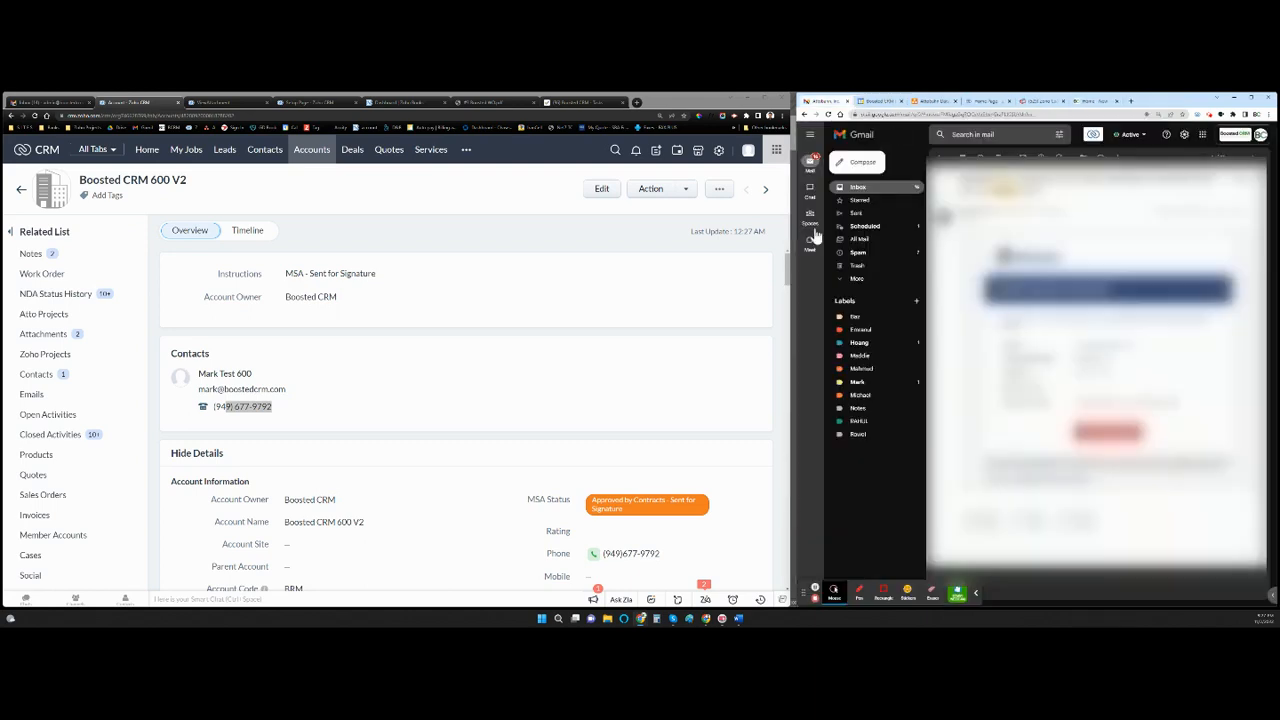
pyautogui.rightClick(557, 279)
pyautogui.click(586, 304)
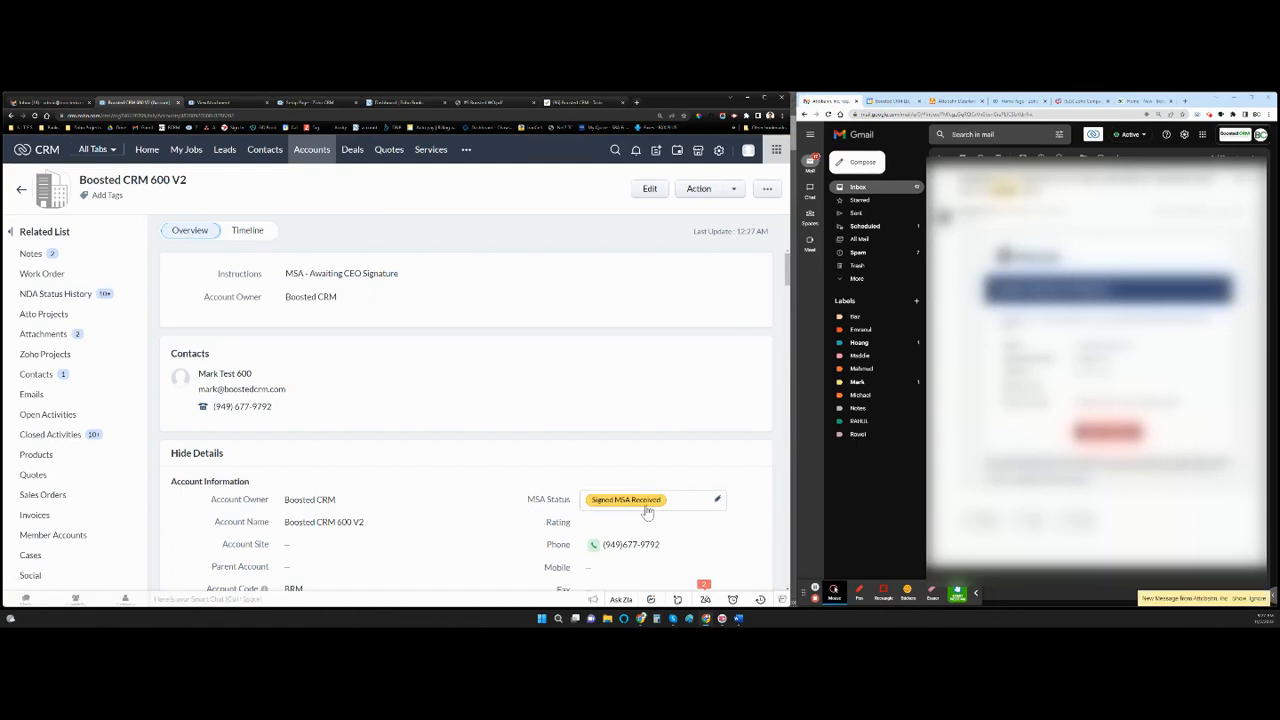
# - Open the new digital signature request for the CEO in Gmail, start signing, and proceed to the MSA document
pyautogui.click(1239, 599)
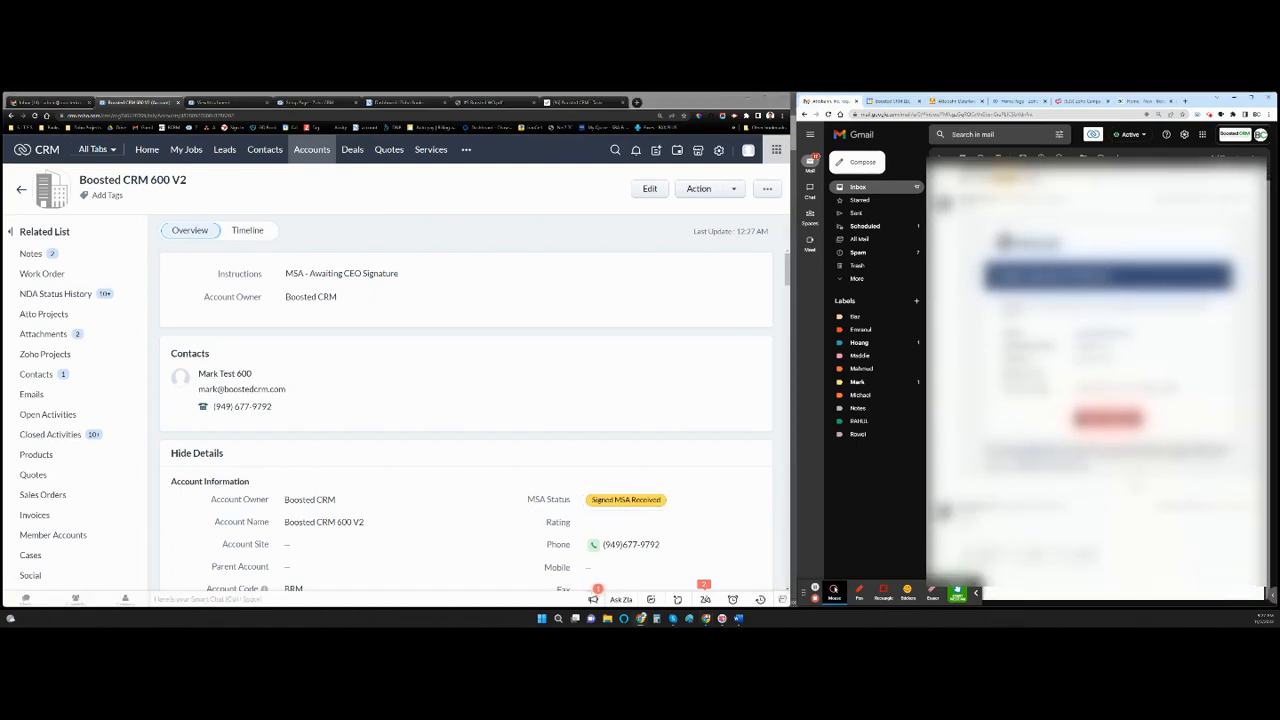
pyautogui.click(961, 529)
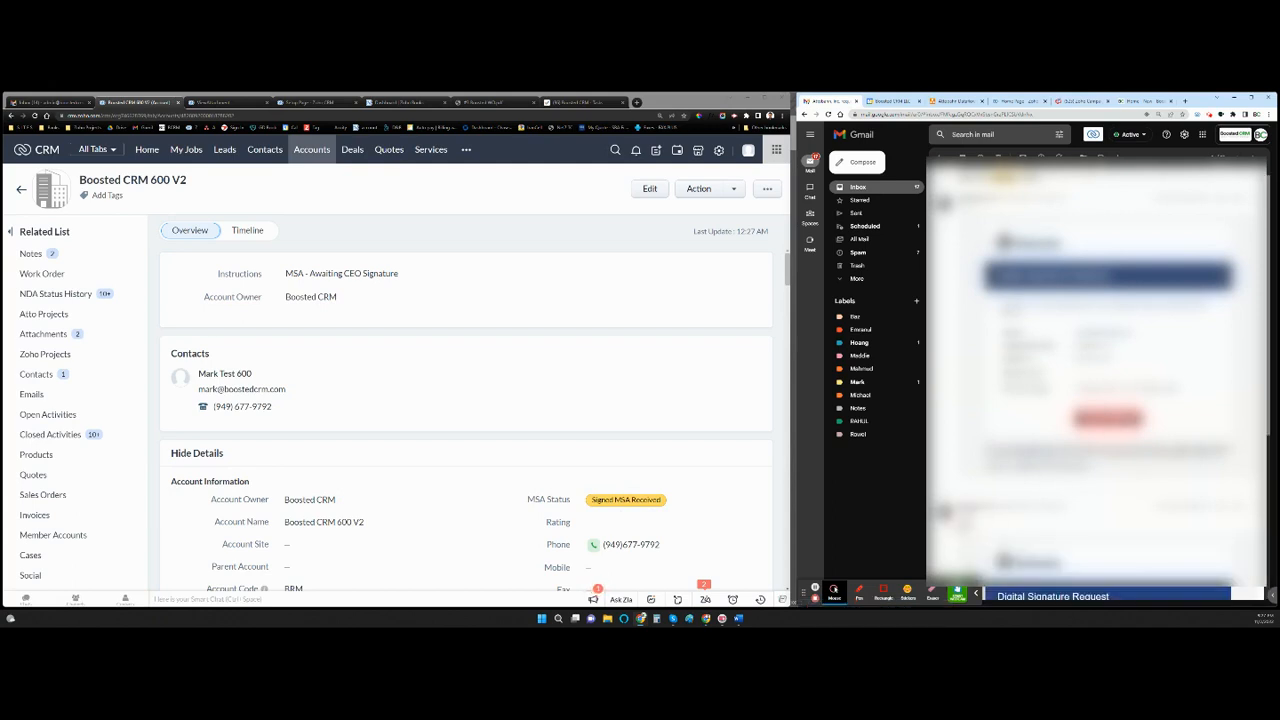
pyautogui.scroll(-1, 1073, 472)
pyautogui.scroll(-6, 1073, 472)
pyautogui.click(1107, 468)
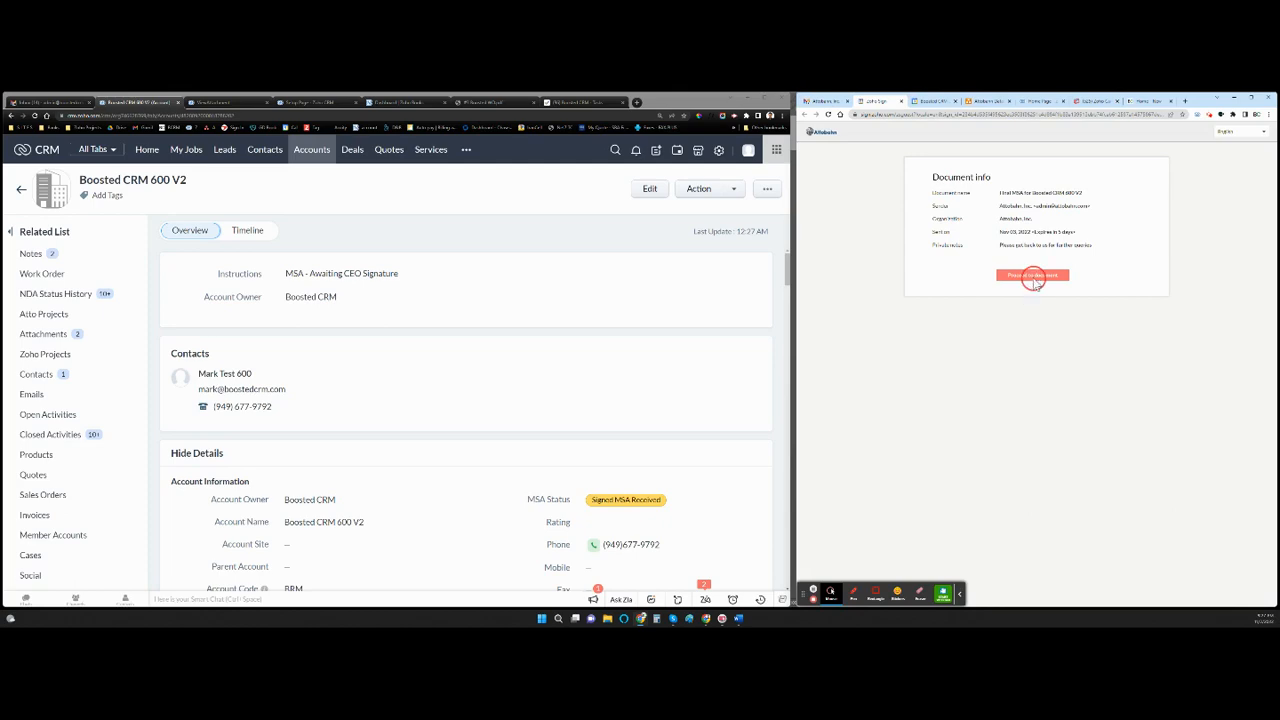
pyautogui.click(1034, 274)
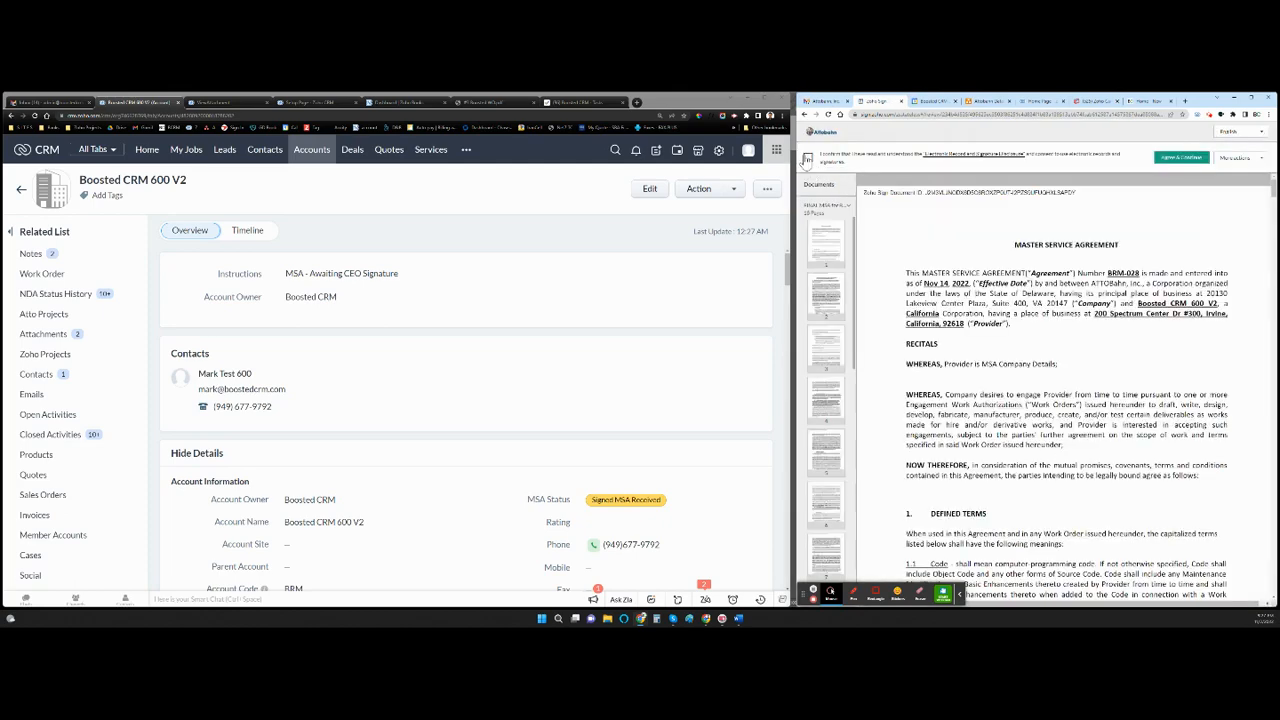
# - Accept the electronic signature disclosure, sign the MSA as "THE CEO", and finish signing
pyautogui.click(808, 157)
pyautogui.click(1180, 158)
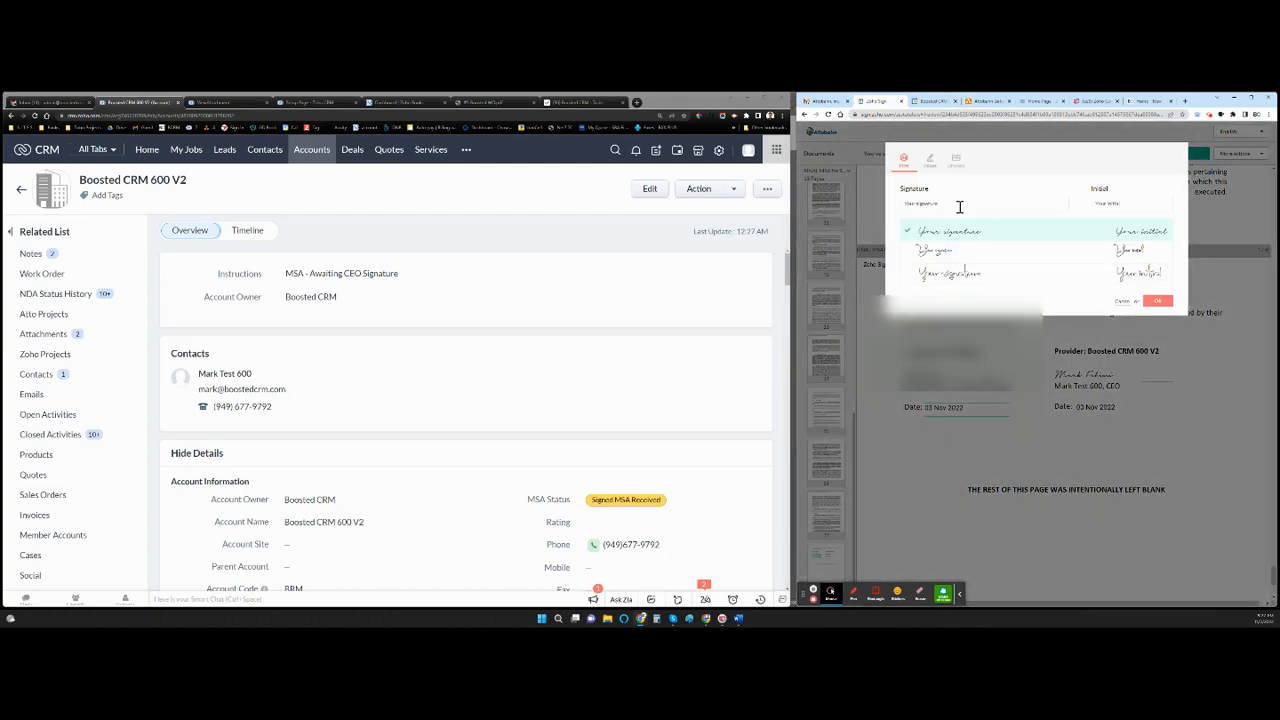
pyautogui.click(959, 206)
pyautogui.write('THE CEO')
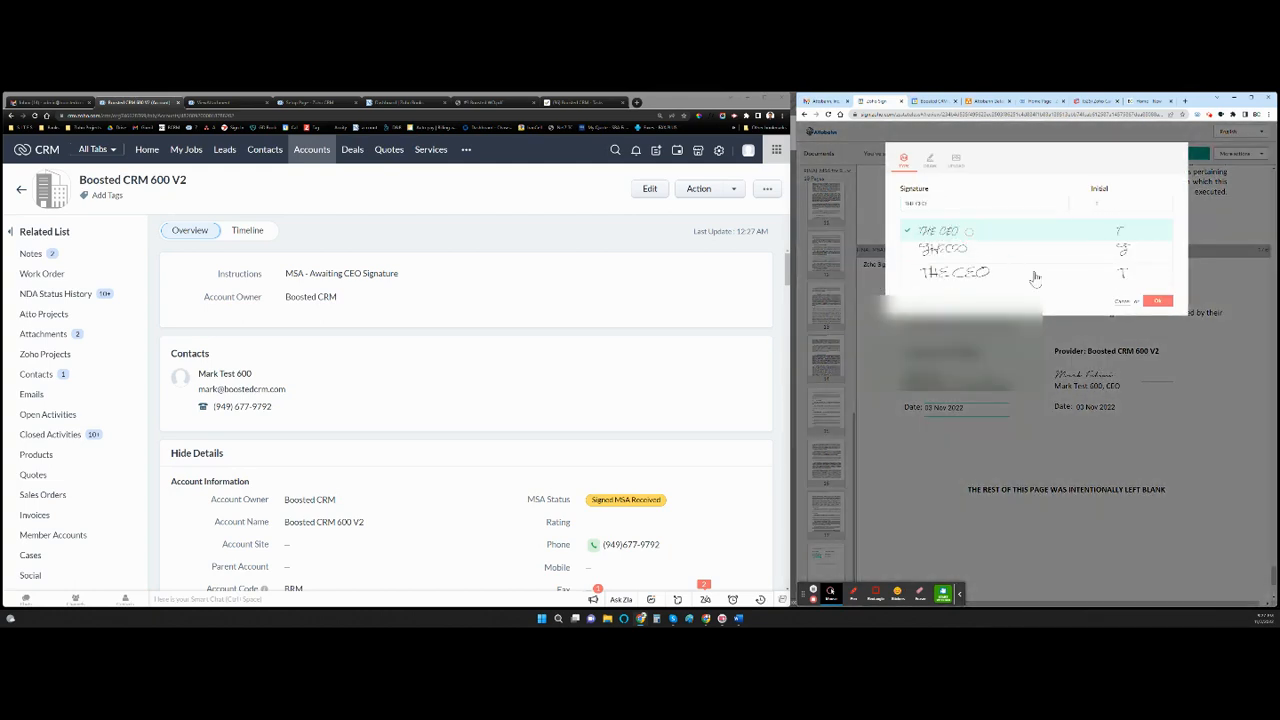
pyautogui.click(1157, 301)
pyautogui.click(1180, 154)
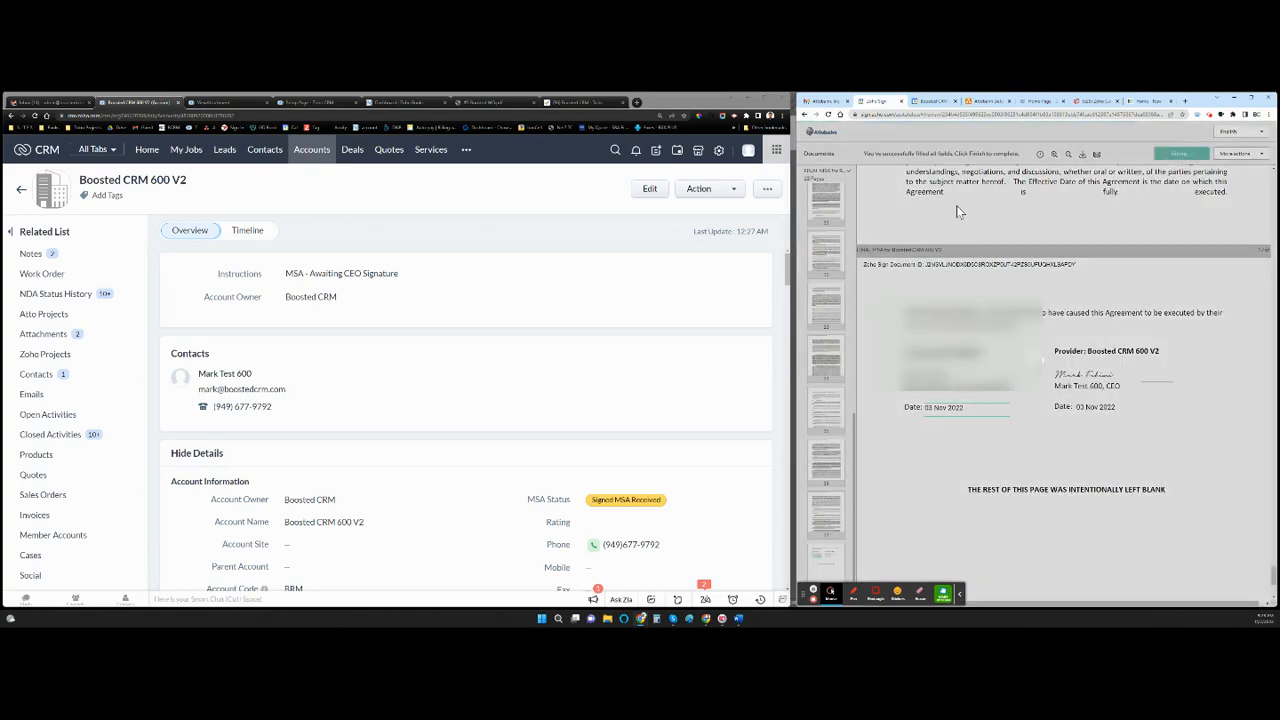
pyautogui.click(903, 107)
# - Refresh the account and the Gmail inbox, and open the attached Signed MSA for Boosted CRM 600 V2.pdf
pyautogui.rightClick(573, 194)
pyautogui.click(594, 214)
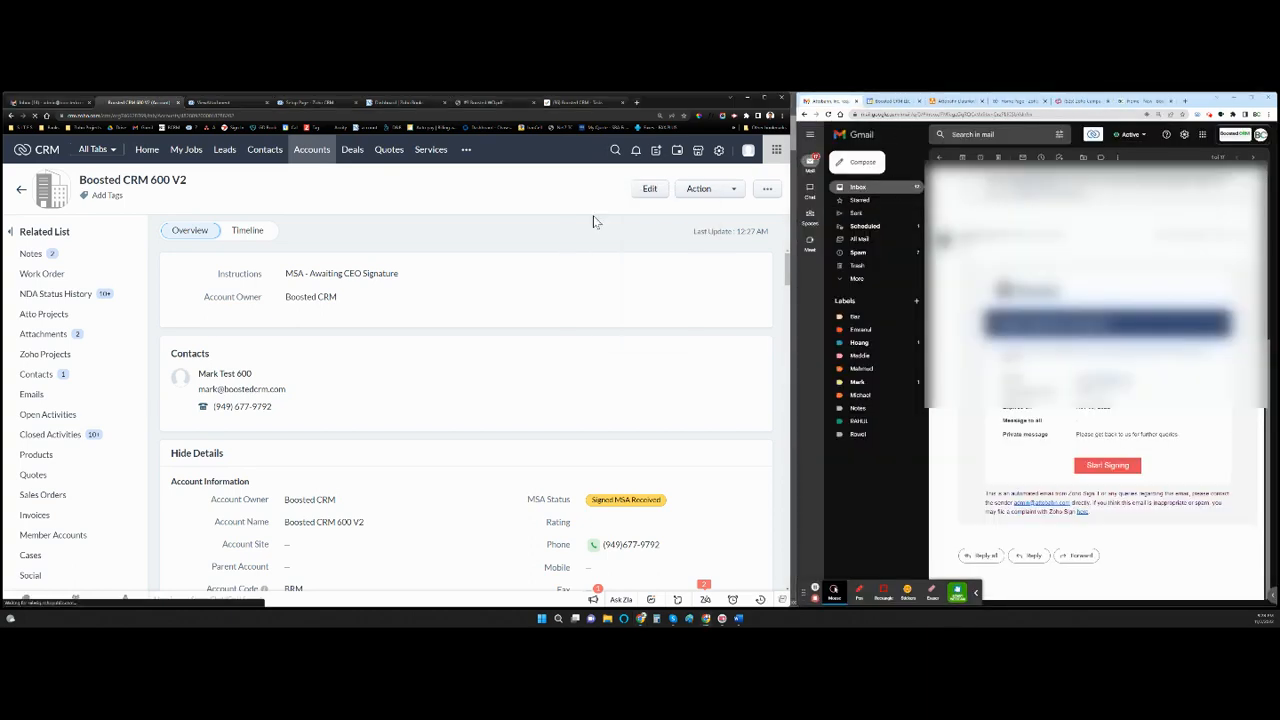
pyautogui.click(872, 187)
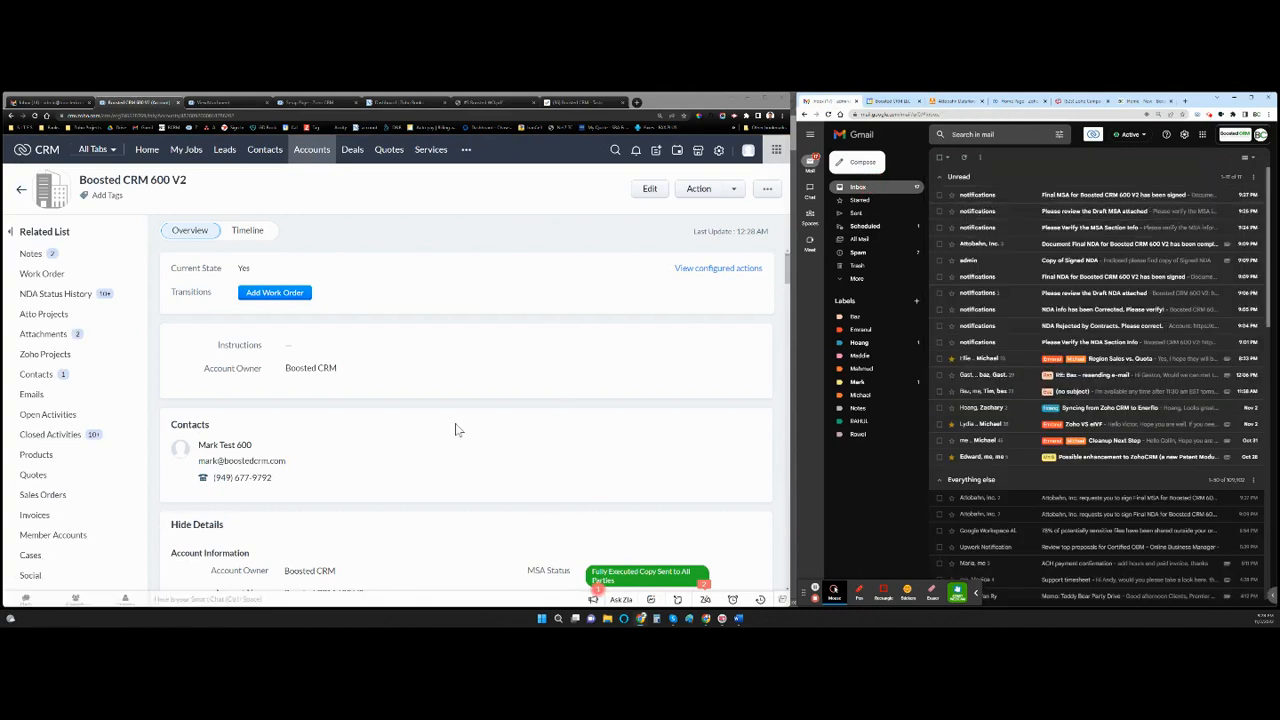
pyautogui.click(43, 333)
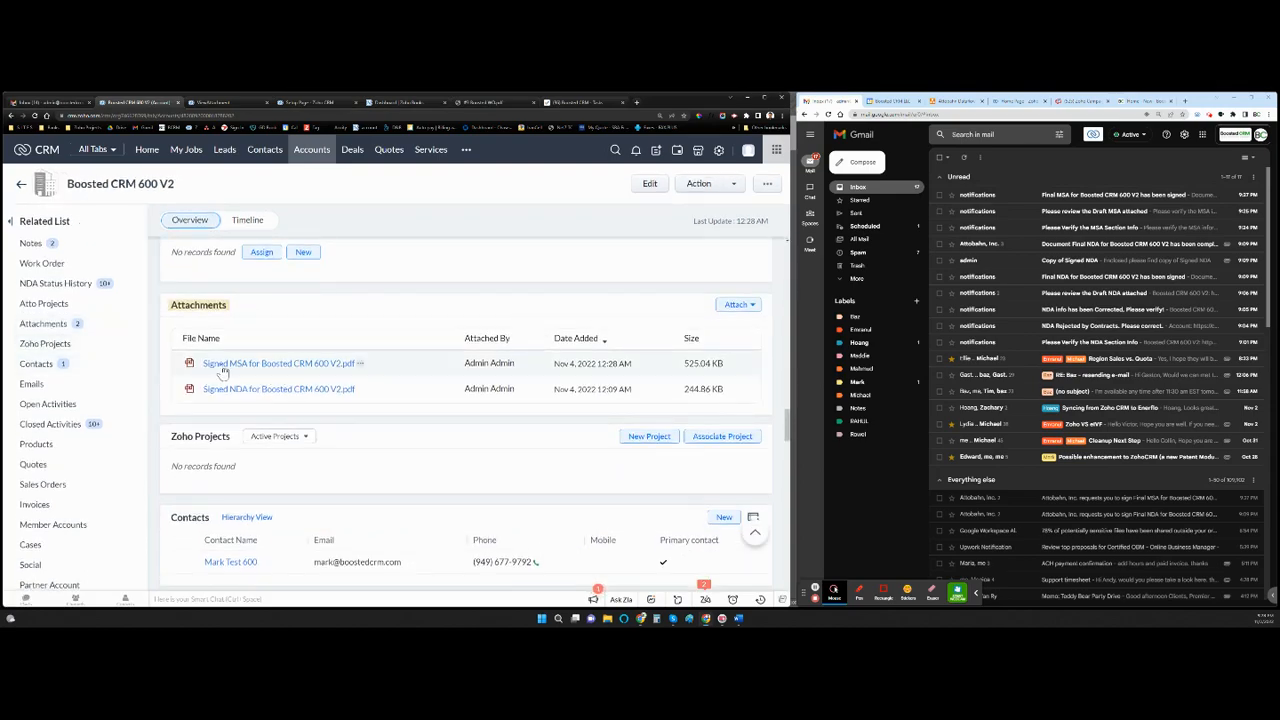
pyautogui.click(288, 365)
pyautogui.scroll(5, 535, 352)
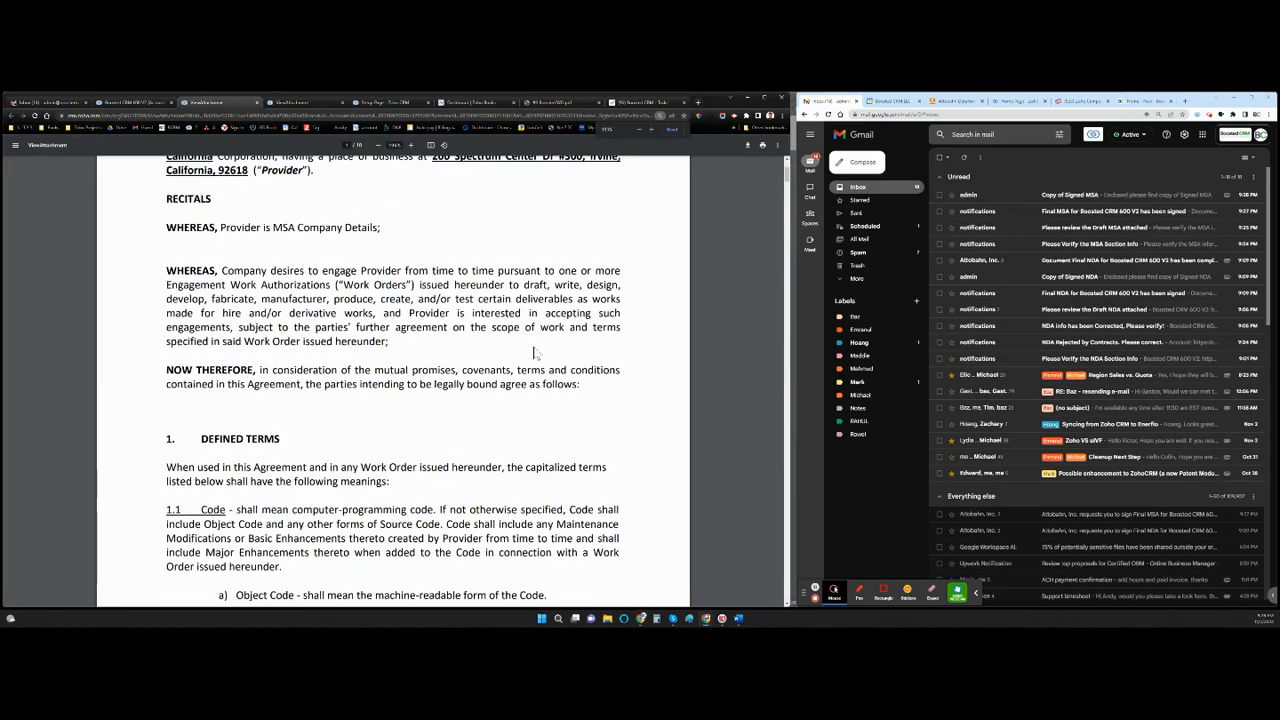
# - Review the signed MSA from its opening page to the signature page, and close the document
pyautogui.scroll(5, 535, 353)
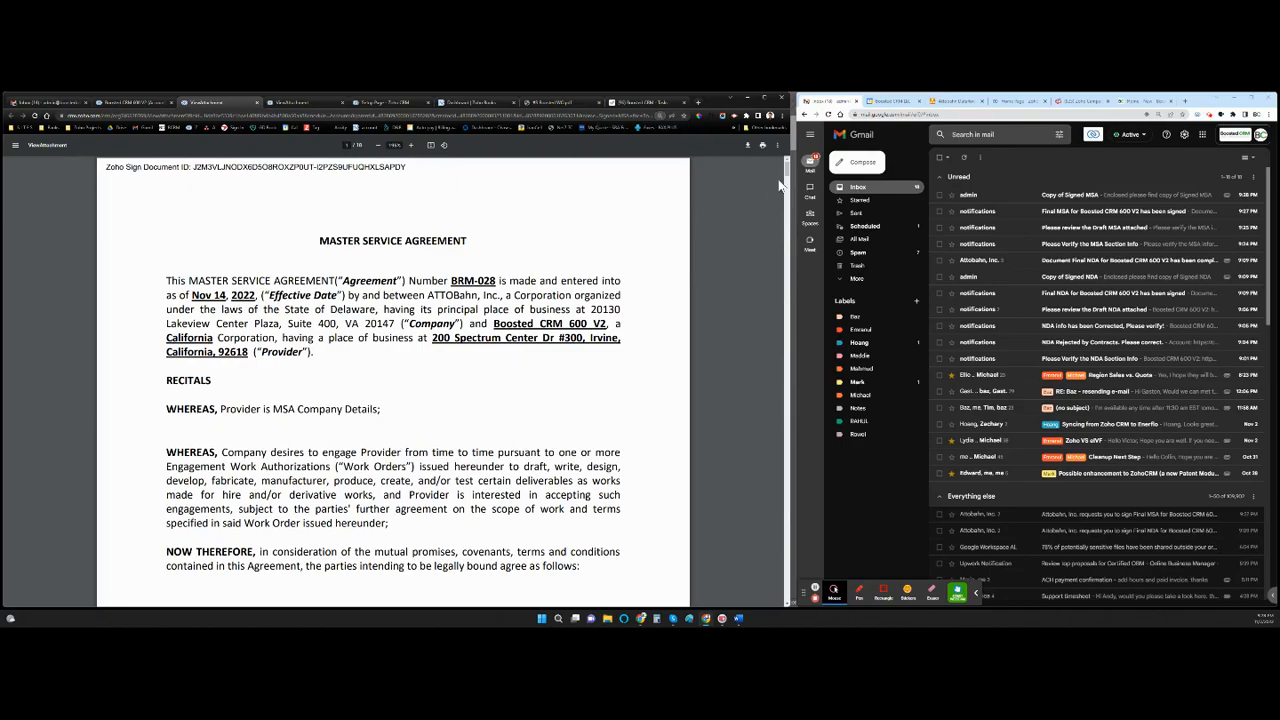
pyautogui.moveTo(788, 172); pyautogui.dragTo(780, 586)
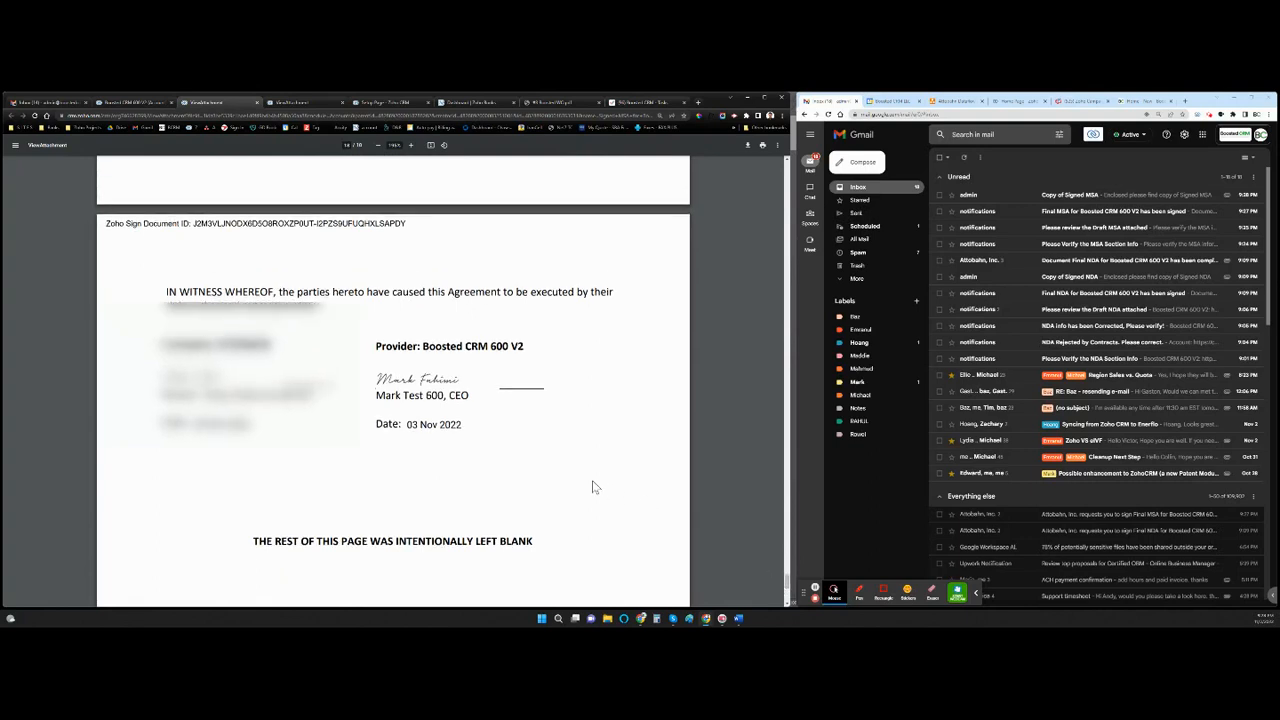
pyautogui.click(256, 101)
# - Examine the Boosted CRM 600 V2 account's current state, MSA status, and the NDA and MSA Process KPIs
pyautogui.scroll(5, 450, 265)
pyautogui.scroll(3, 450, 265)
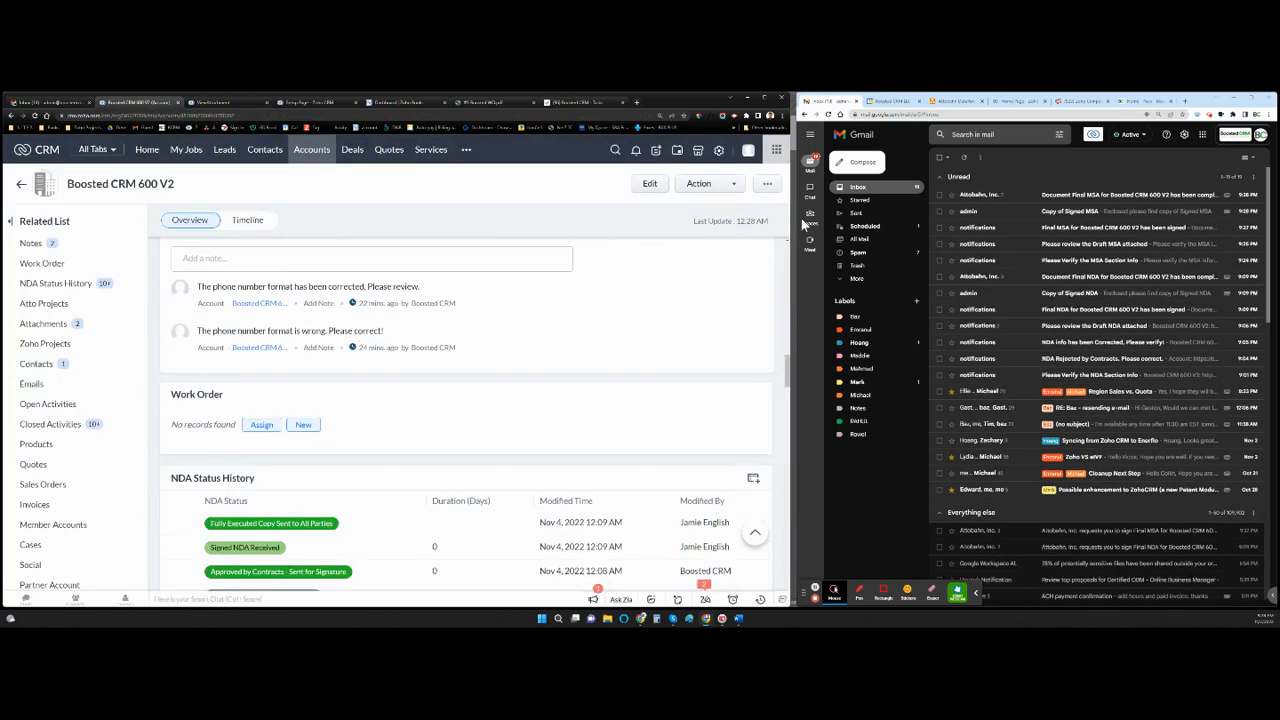
pyautogui.scroll(15, 789, 255)
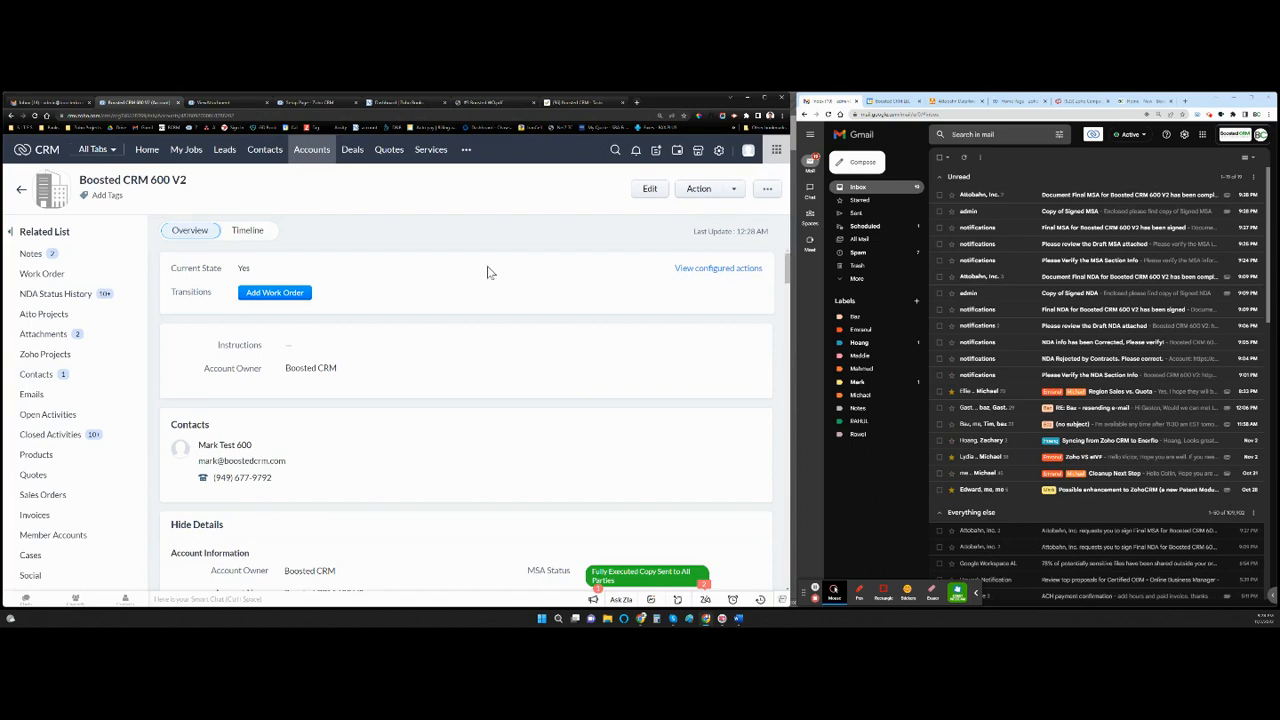
pyautogui.scroll(-10, 488, 355)
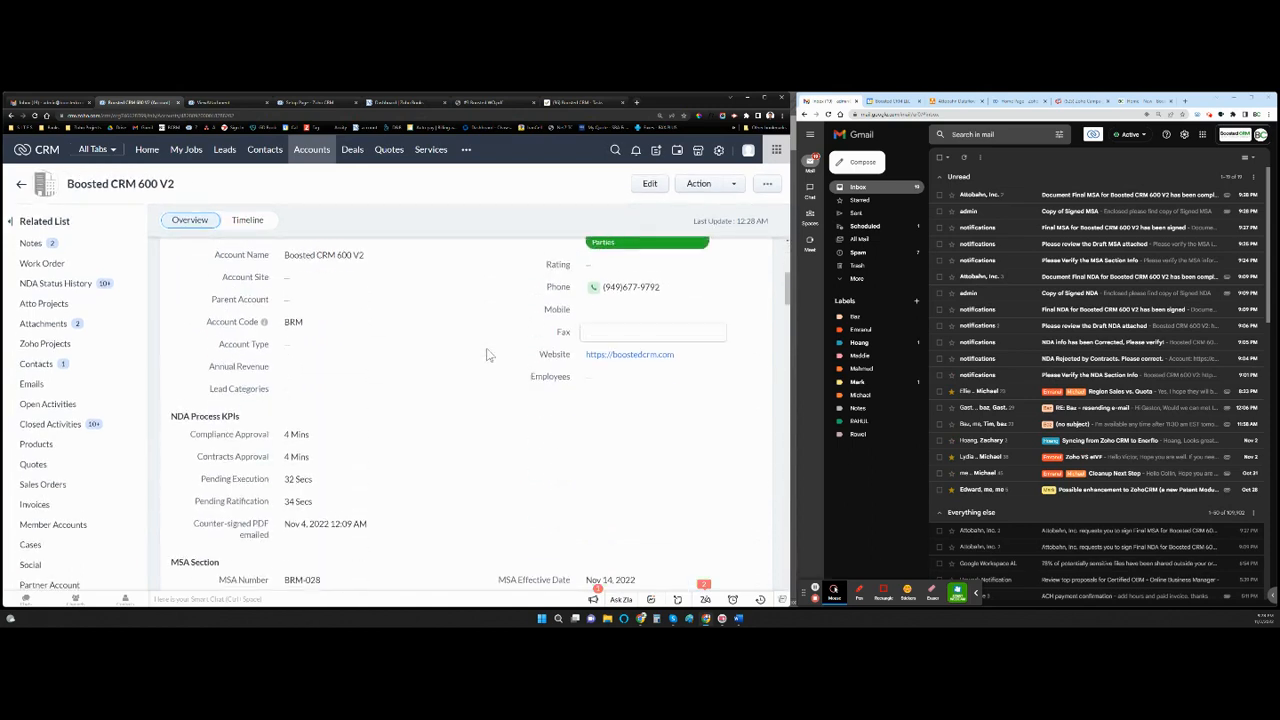
pyautogui.scroll(-5, 488, 355)
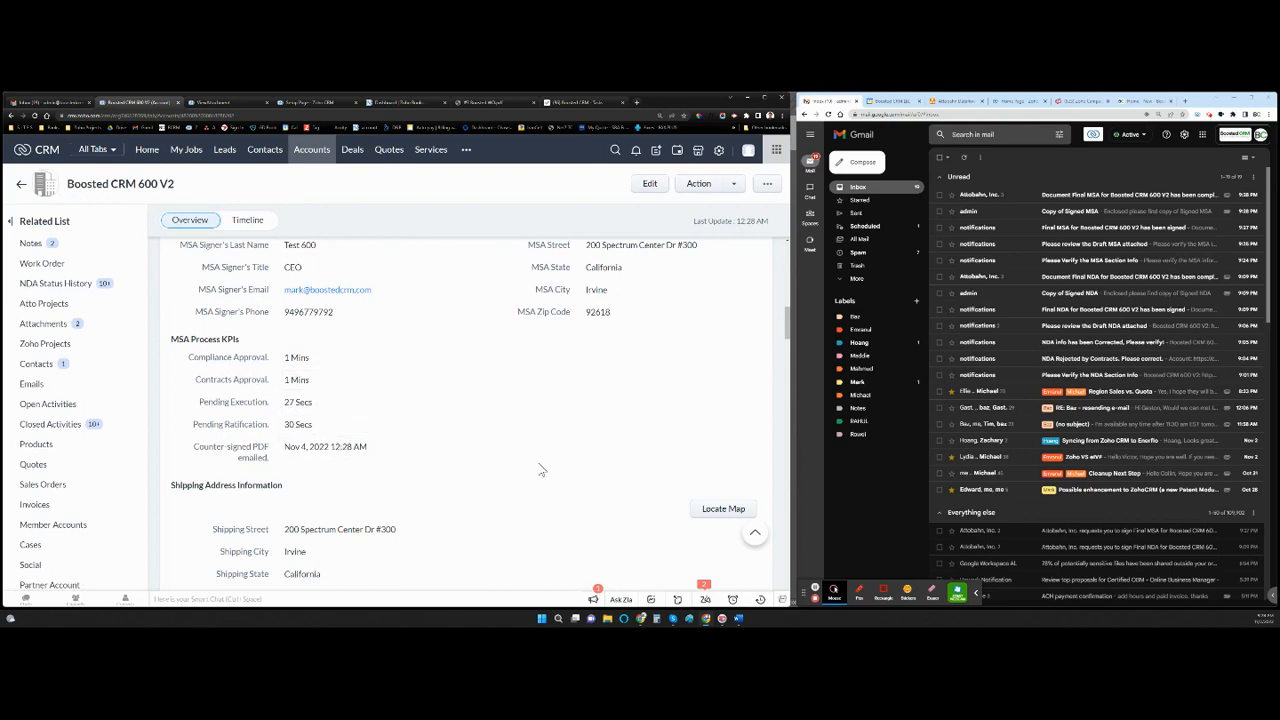
pyautogui.scroll(10, 541, 470)
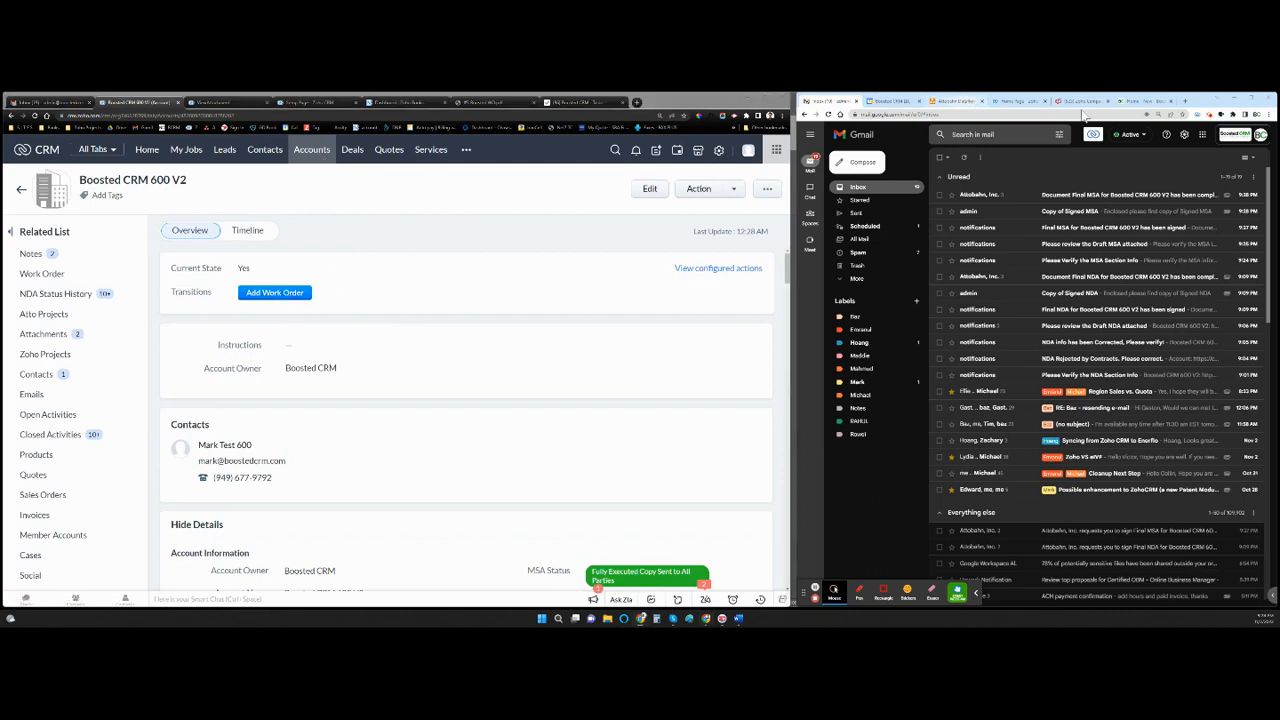
# - Switch to the Attobahn Dataflow Diagram in diagrams.net, maximize its window, and examine the Work Orders and Deliverables blocks
pyautogui.click(962, 102)
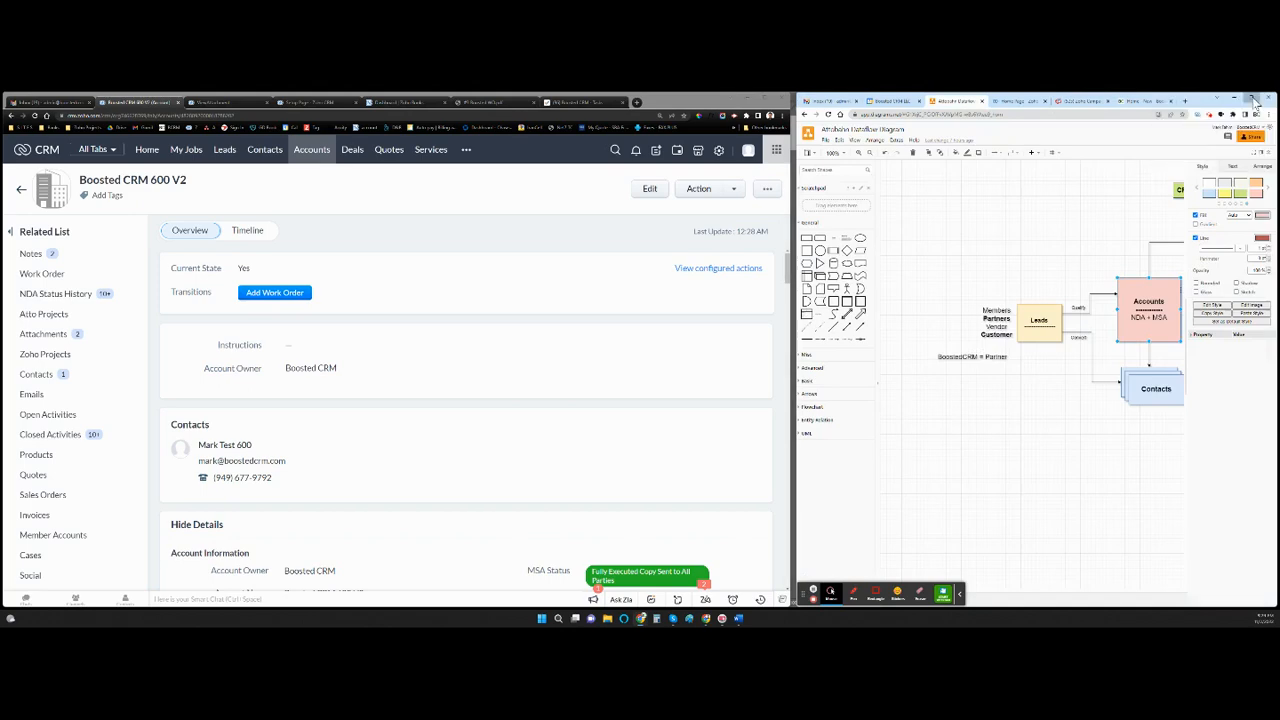
pyautogui.click(1256, 101)
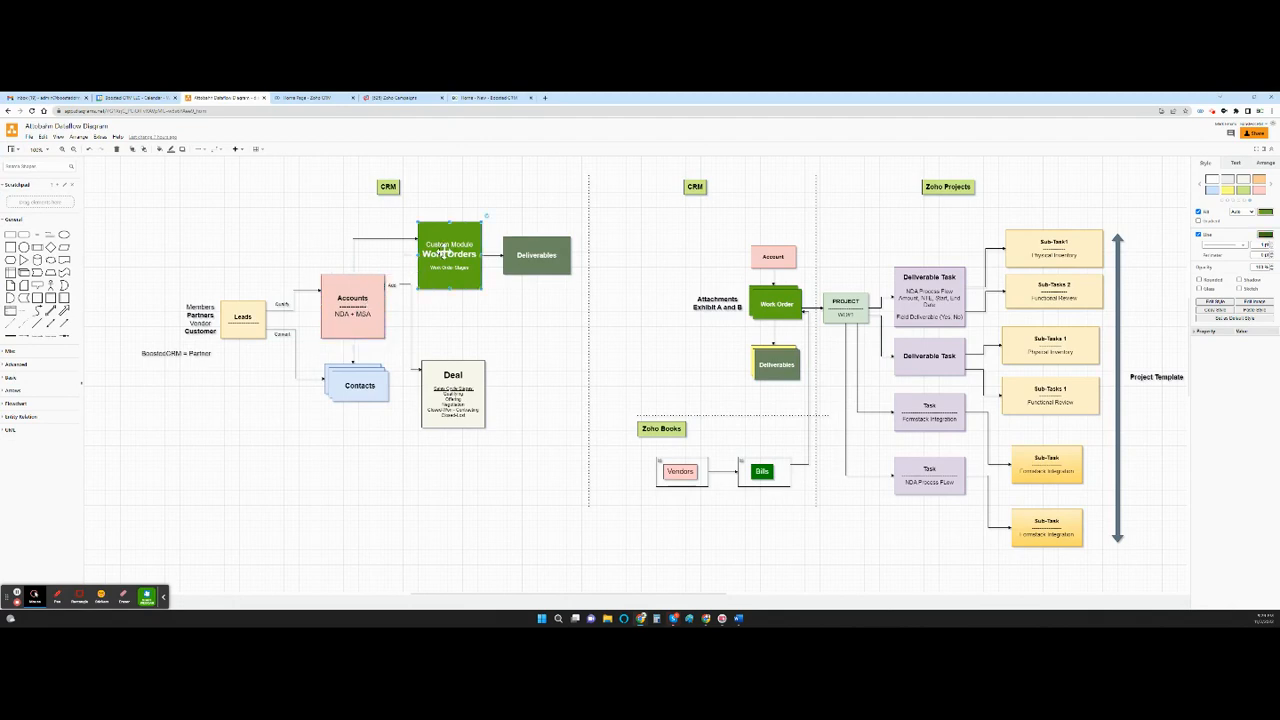
pyautogui.click(530, 255)
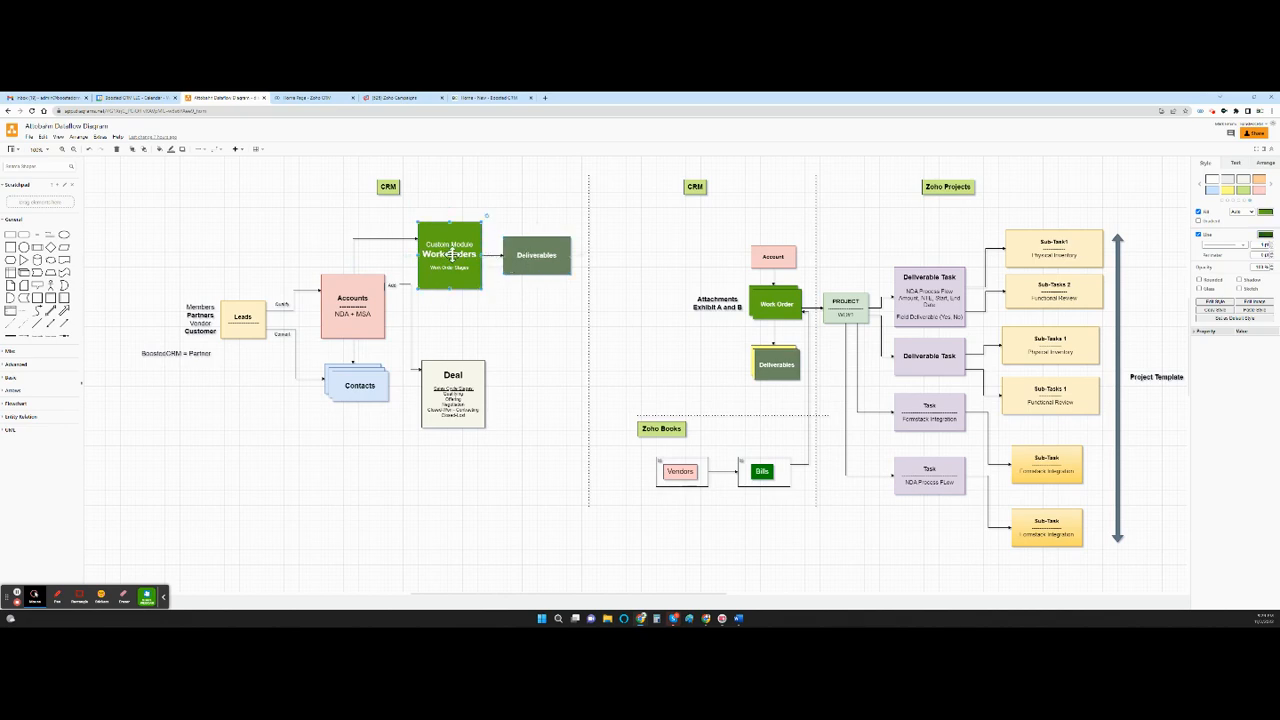